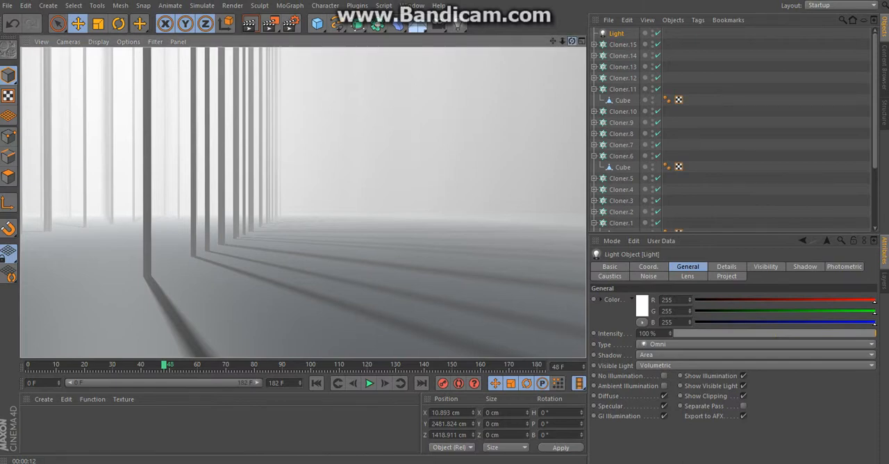
Step: Delete all the cloner objects from the scene, keeping only the light and the plane
{"action": "left_click_drag", "start_coordinate": [571, 41], "coordinate": [430, 34]}
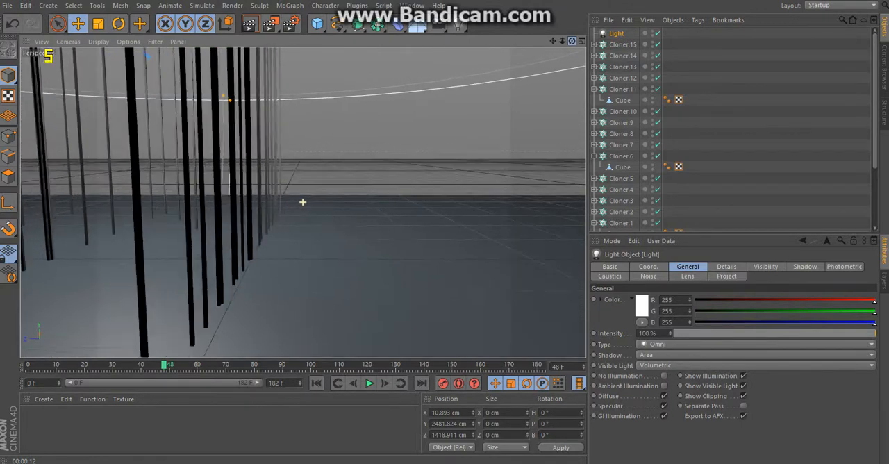
{"action": "left_click_drag", "start_coordinate": [572, 41], "coordinate": [671, 43]}
{"action": "mouse_move", "coordinate": [552, 41]}
{"action": "left_mouse_down"}
{"action": "mouse_move", "coordinate": [588, 37]}
{"action": "mouse_move", "coordinate": [423, 42]}
{"action": "mouse_move", "coordinate": [585, 41]}
{"action": "mouse_move", "coordinate": [482, 42]}
{"action": "mouse_move", "coordinate": [577, 41]}
{"action": "mouse_move", "coordinate": [545, 42]}
{"action": "left_mouse_up"}
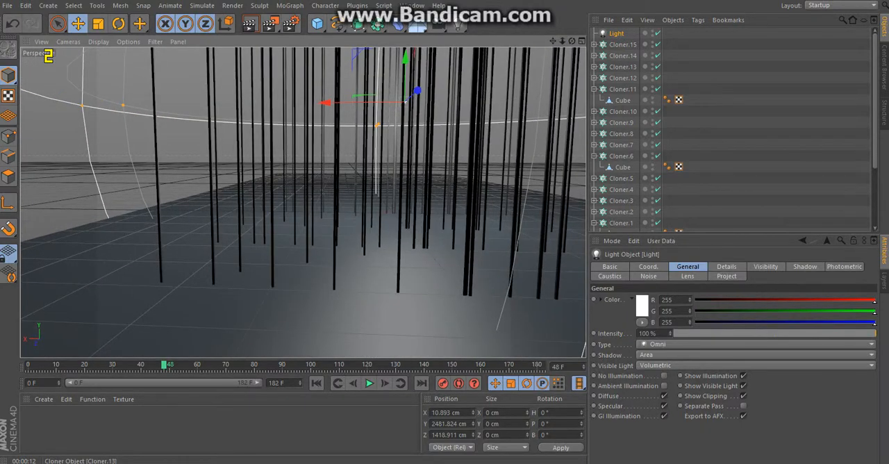
{"action": "left_click", "coordinate": [623, 45]}
{"action": "scroll", "coordinate": [729, 129], "scroll_direction": "down", "scroll_amount": 1}
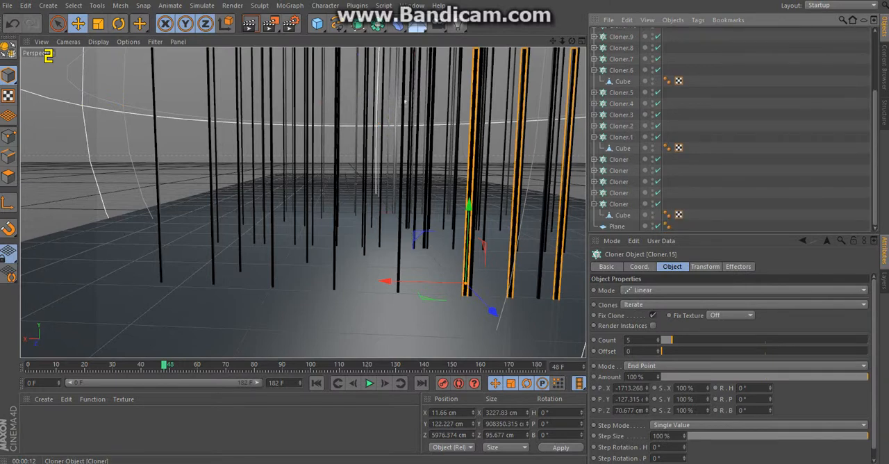
{"action": "key", "text": "ctrl+a"}
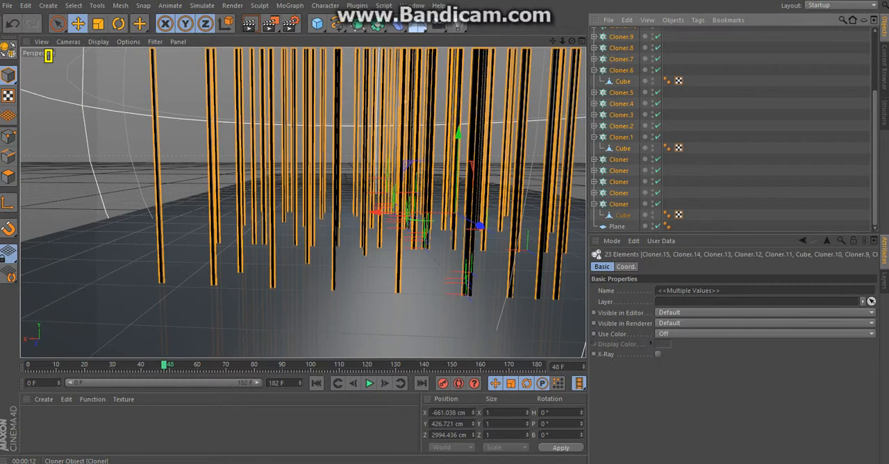
{"action": "key", "text": "Delete"}
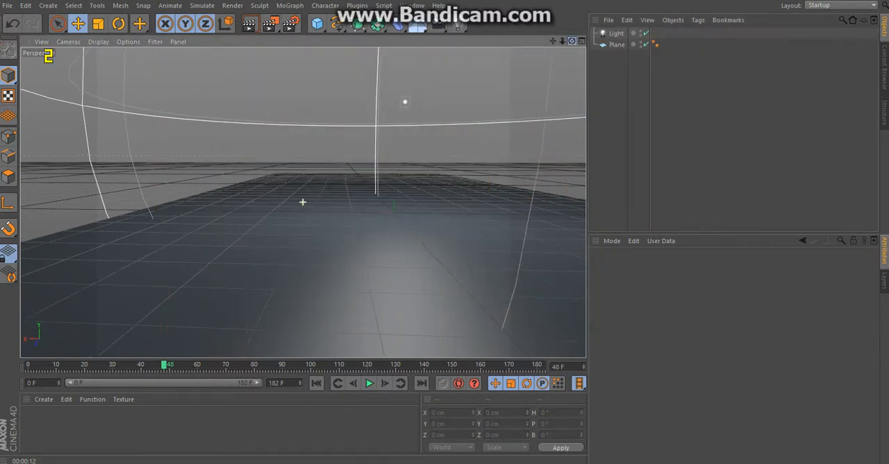
Step: Select the light and render a preview of its volumetric glow over the plane
{"action": "left_click_drag", "start_coordinate": [573, 41], "coordinate": [556, 63]}
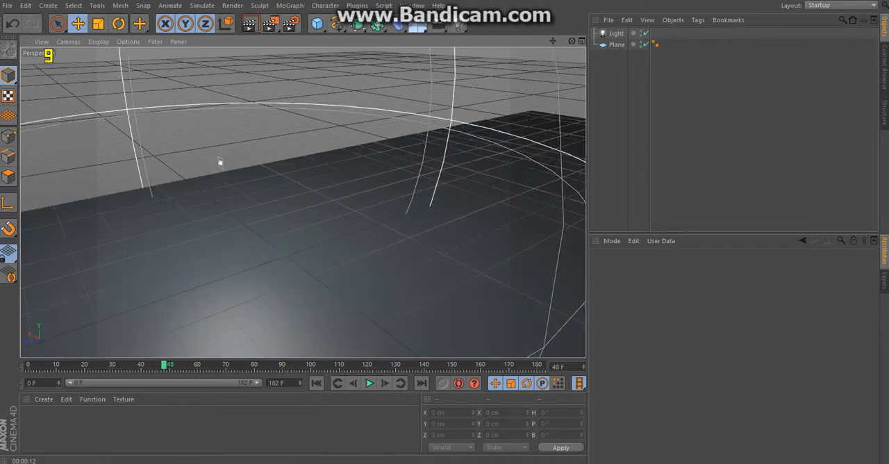
{"action": "left_click_drag", "start_coordinate": [571, 41], "coordinate": [656, 14]}
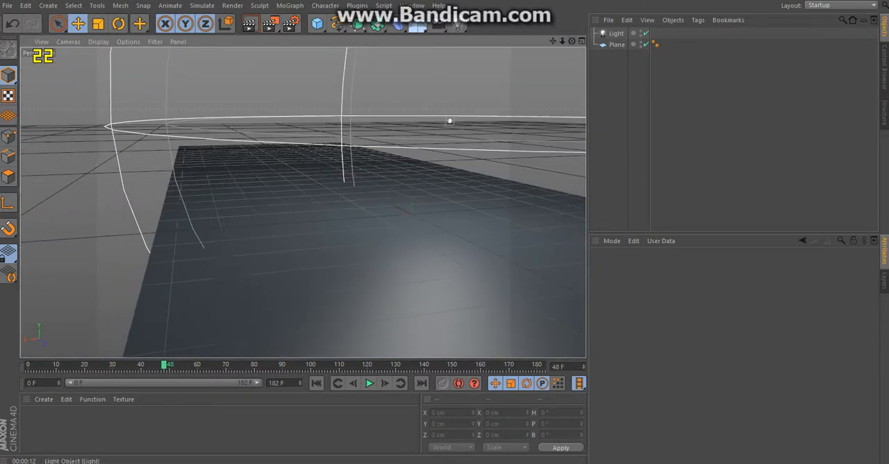
{"action": "left_click", "coordinate": [616, 34]}
{"action": "left_click", "coordinate": [249, 23]}
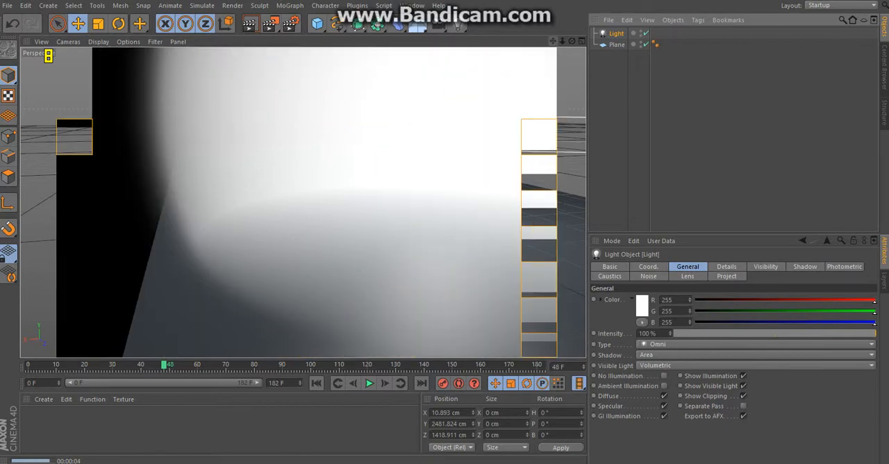
{"action": "left_click_drag", "start_coordinate": [552, 41], "coordinate": [294, 54]}
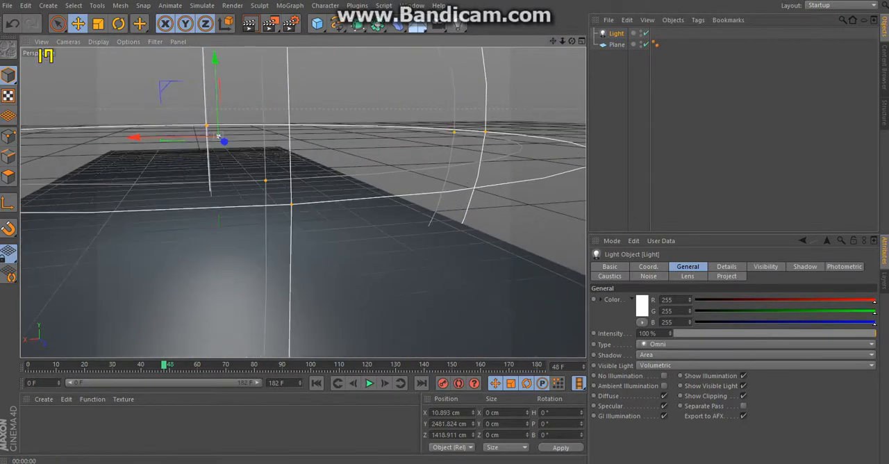
Step: Set the light's falloff to Inverse Square Clamped with a radius of about 3372 cm and render a preview
{"action": "left_click_drag", "start_coordinate": [571, 41], "coordinate": [507, 52]}
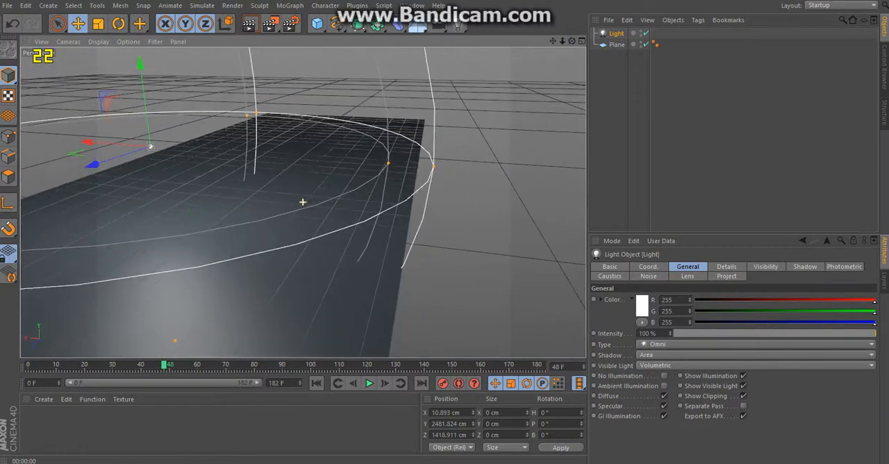
{"action": "left_click", "coordinate": [727, 267]}
{"action": "scroll", "coordinate": [733, 368], "scroll_direction": "down", "scroll_amount": 3}
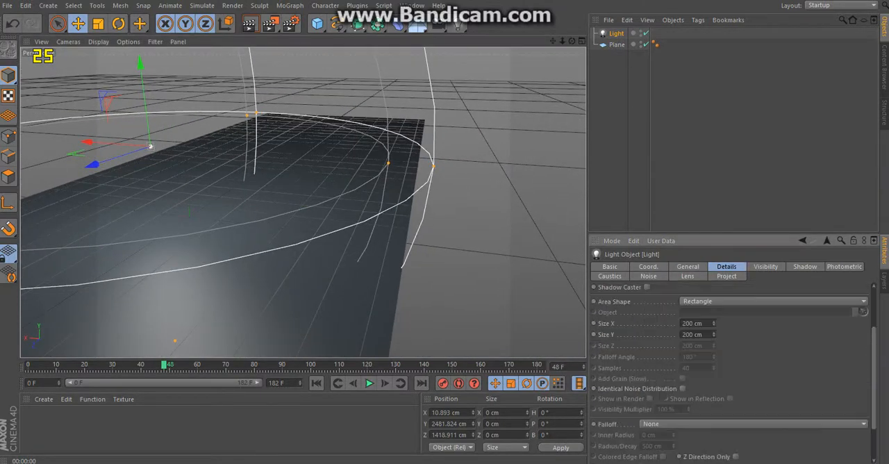
{"action": "left_click", "coordinate": [754, 424]}
{"action": "left_click", "coordinate": [736, 412]}
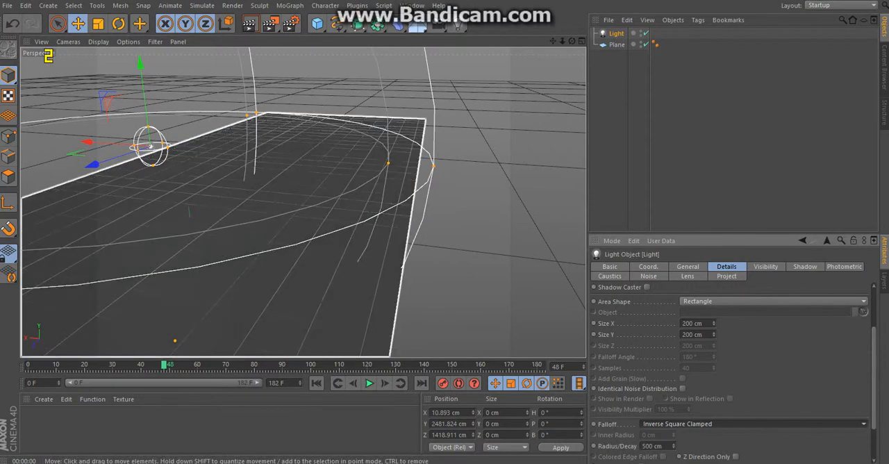
{"action": "left_click_drag", "start_coordinate": [168, 147], "coordinate": [275, 155]}
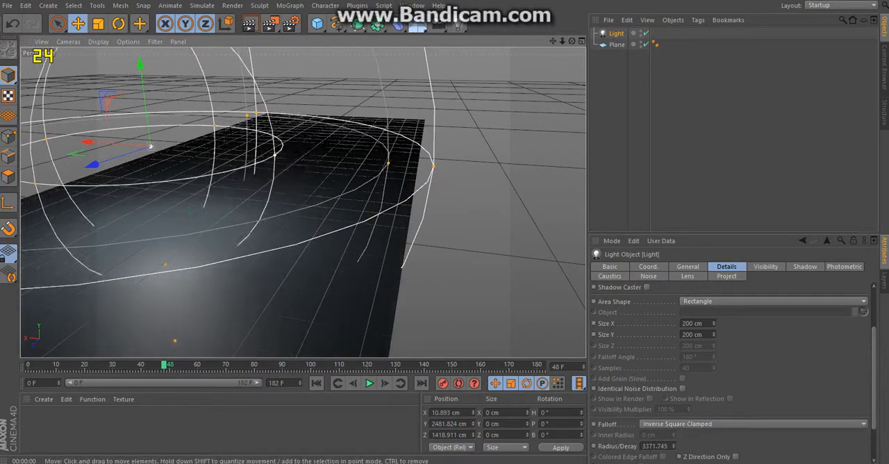
{"action": "key", "text": "ctrl+r"}
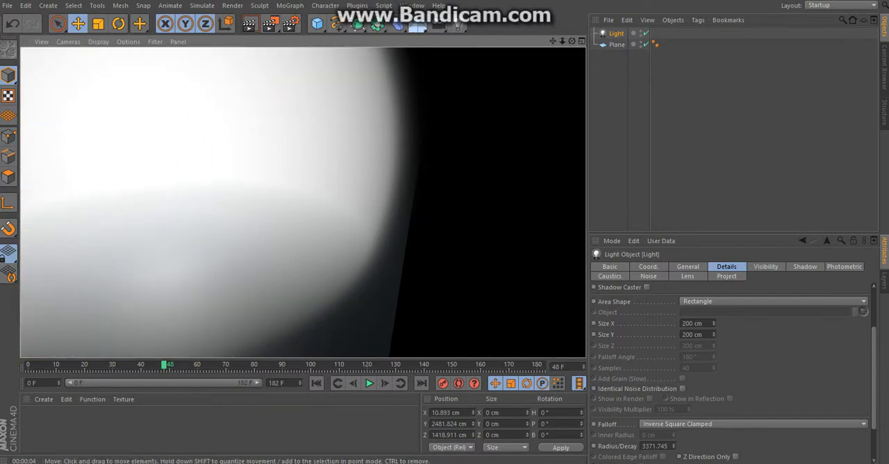
Step: Delete the light and the plane to empty the scene
{"action": "left_click_drag", "start_coordinate": [553, 40], "coordinate": [618, 55]}
{"action": "key", "text": "ctrl+a"}
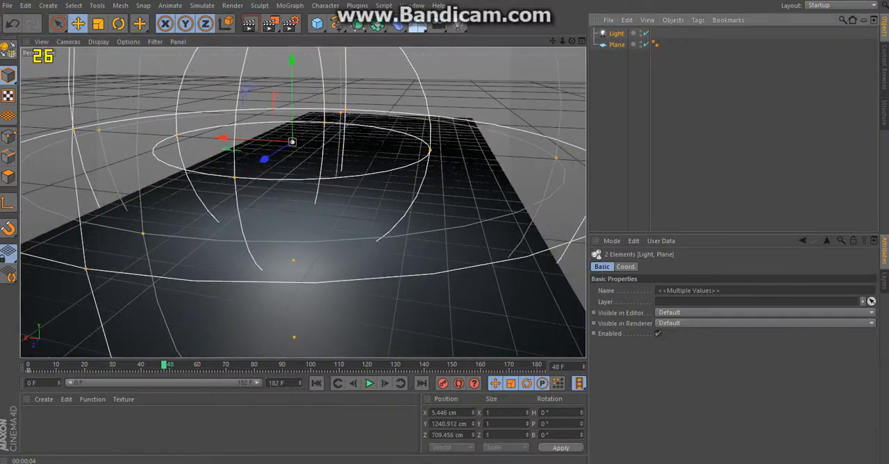
{"action": "key", "text": "Delete"}
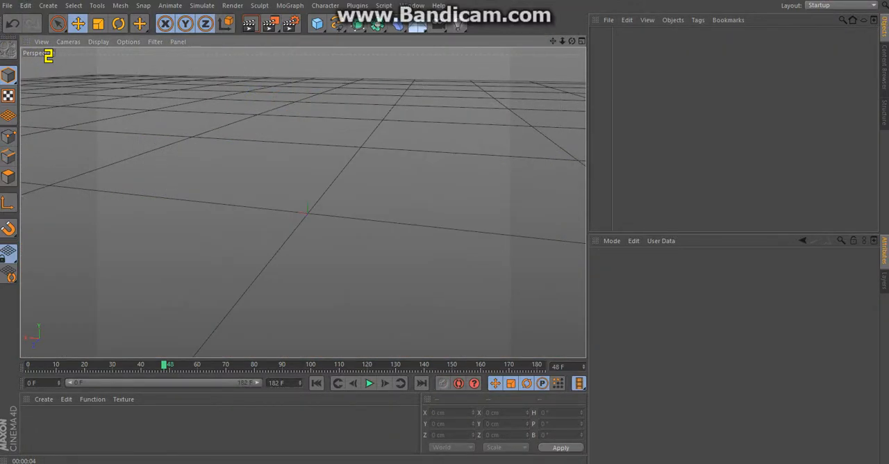
Step: Load the Big House object preset from the Saves category
{"action": "left_click_drag", "start_coordinate": [572, 41], "coordinate": [520, 64]}
{"action": "left_click", "coordinate": [608, 20]}
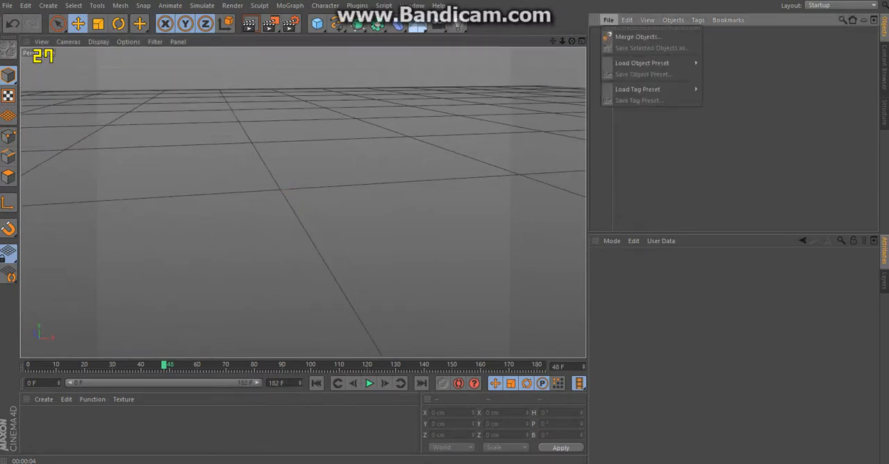
{"action": "mouse_move", "coordinate": [646, 62]}
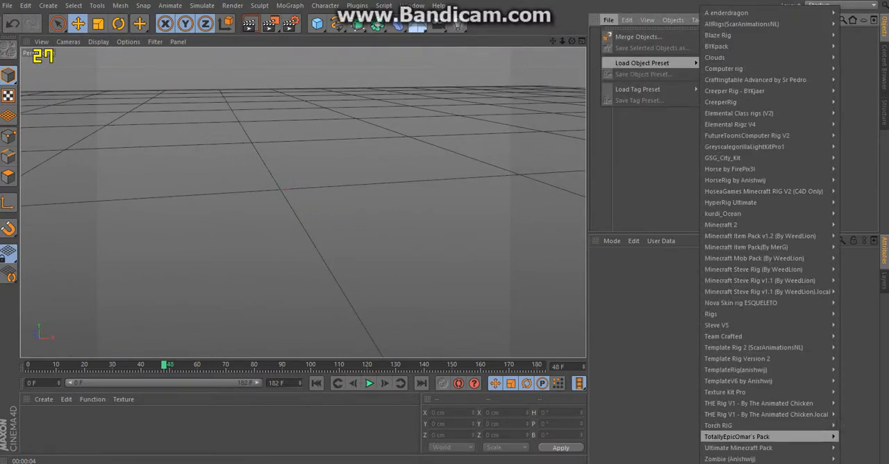
{"action": "mouse_move", "coordinate": [660, 459]}
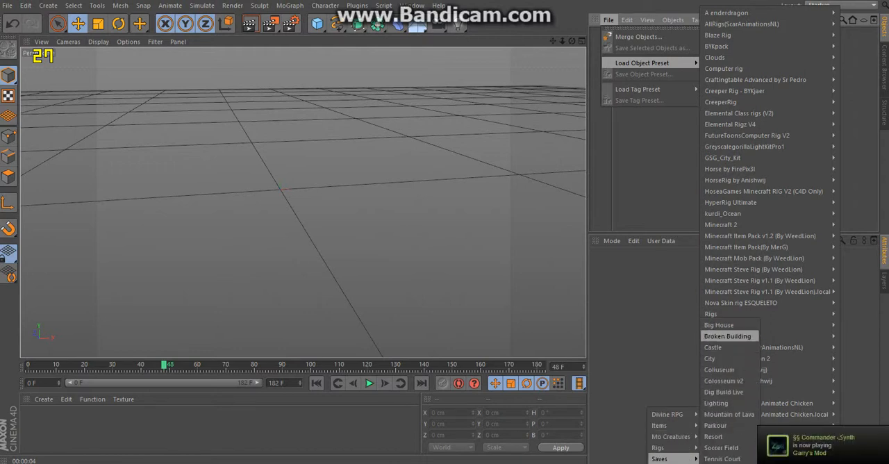
{"action": "left_click", "coordinate": [718, 325]}
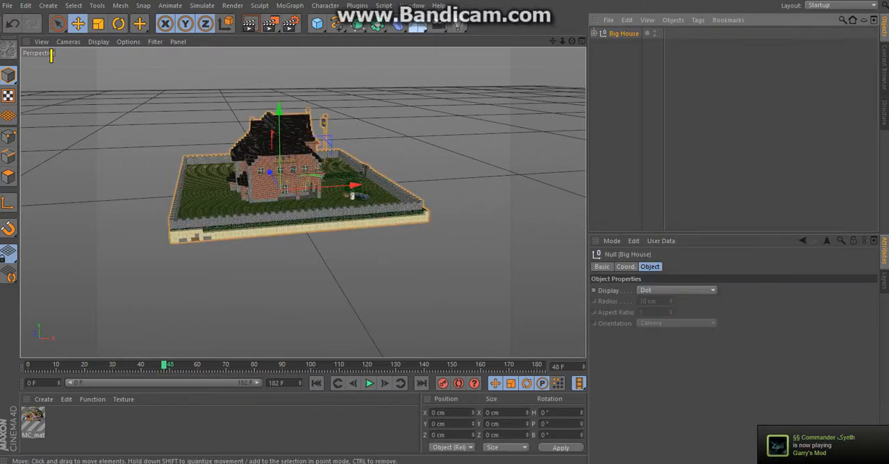
Step: Delete the torches mounted on the stone blocks of the house's outer wall
{"action": "scroll", "coordinate": [290, 165], "scroll_direction": "up", "scroll_amount": 12}
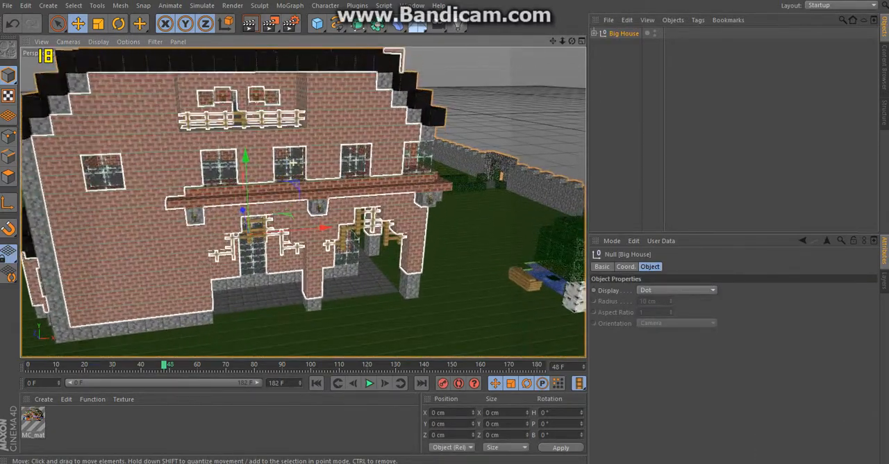
{"action": "scroll", "coordinate": [292, 163], "scroll_direction": "up", "scroll_amount": 6}
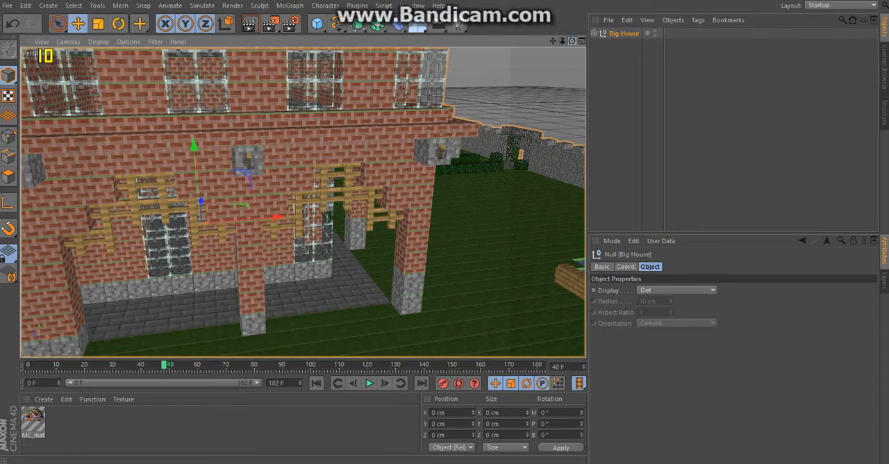
{"action": "left_click_drag", "start_coordinate": [572, 41], "coordinate": [333, 42]}
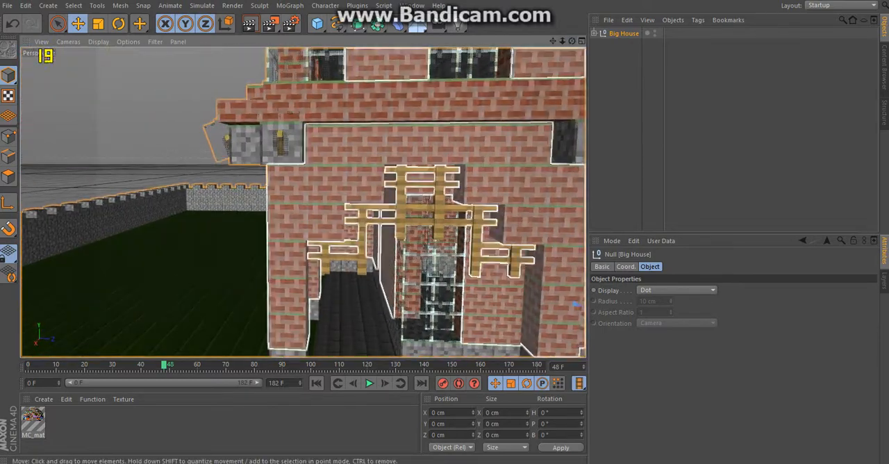
{"action": "left_click", "coordinate": [285, 149]}
{"action": "left_click", "coordinate": [280, 143]}
{"action": "key", "text": "Delete"}
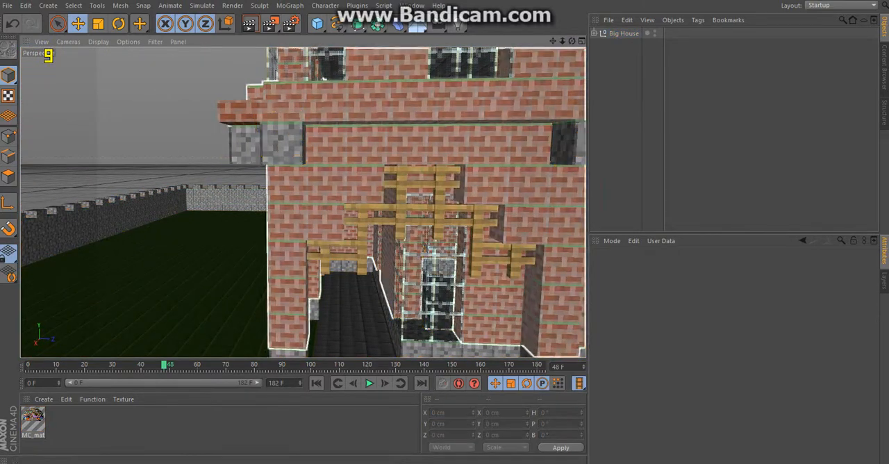
Step: Examine the house's front entrance and render a preview of the brick wall beside it
{"action": "mouse_move", "coordinate": [302, 201]}
{"action": "left_mouse_down", "text": "alt"}
{"action": "mouse_move", "coordinate": [340, 205]}
{"action": "mouse_move", "coordinate": [309, 201]}
{"action": "left_mouse_up", "text": "alt"}
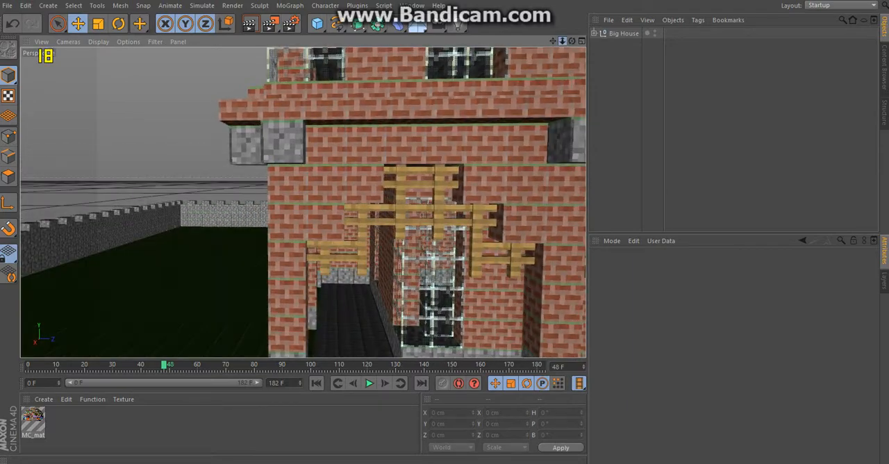
{"action": "scroll", "coordinate": [301, 200], "scroll_direction": "down", "scroll_amount": 3}
{"action": "middle_click_drag", "start_coordinate": [303, 202], "coordinate": [327, 206], "text": "alt"}
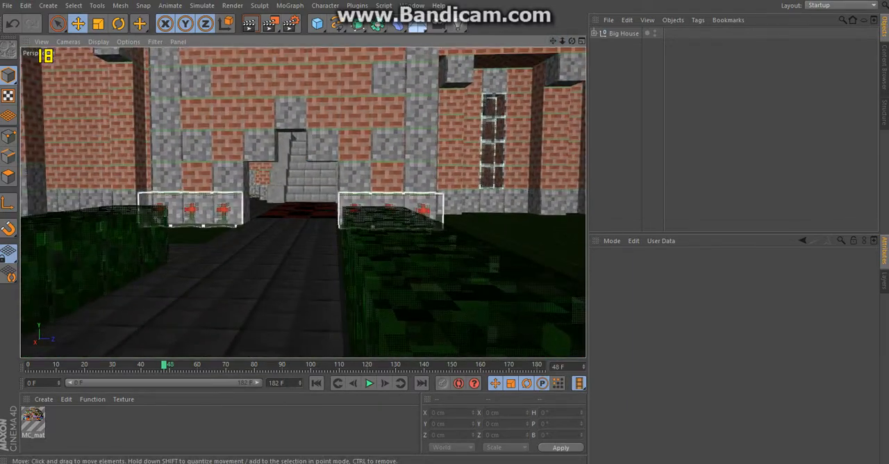
{"action": "scroll", "coordinate": [334, 189], "scroll_direction": "up", "scroll_amount": 2}
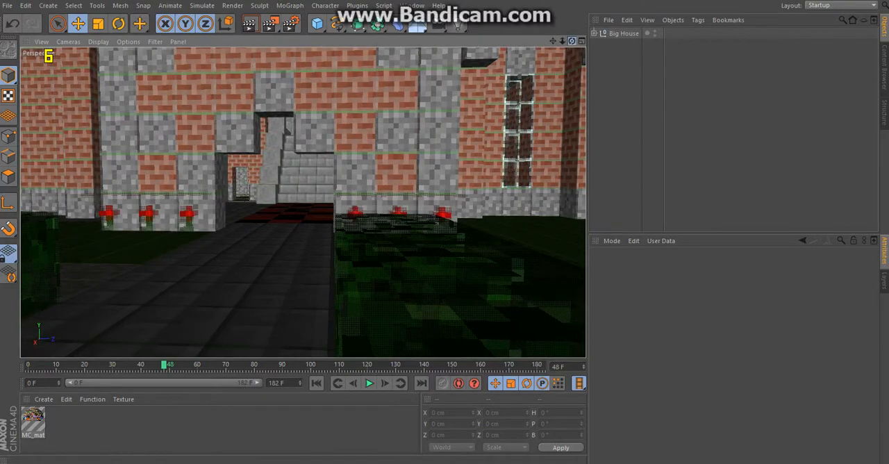
{"action": "left_click_drag", "start_coordinate": [572, 41], "coordinate": [622, 54]}
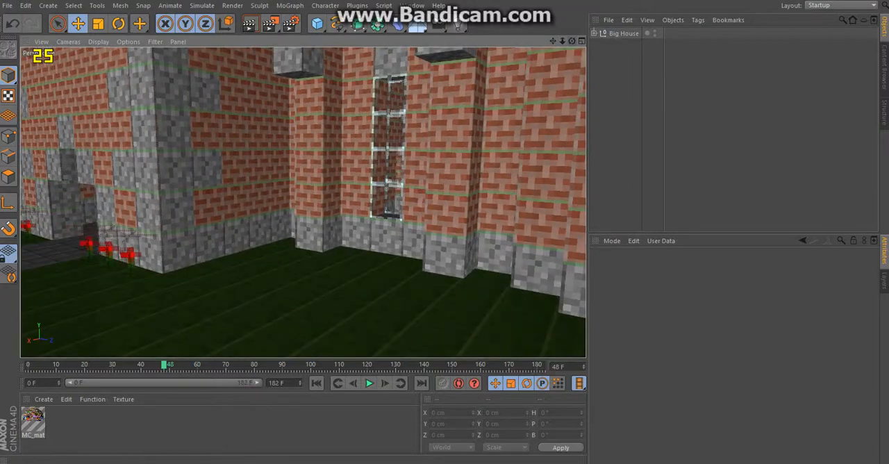
{"action": "mouse_move", "coordinate": [562, 41]}
{"action": "left_mouse_down"}
{"action": "mouse_move", "coordinate": [459, 41]}
{"action": "mouse_move", "coordinate": [597, 41]}
{"action": "mouse_move", "coordinate": [517, 42]}
{"action": "mouse_move", "coordinate": [545, 41]}
{"action": "left_mouse_up"}
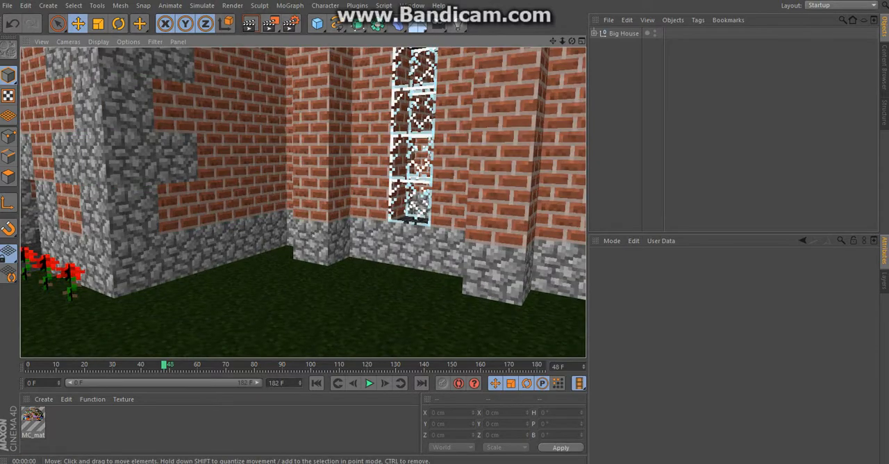
Step: Add a light and place it in the house's entrance at about X 869, Y 318, Z 580 cm
{"action": "left_click_drag", "start_coordinate": [553, 41], "coordinate": [792, 43]}
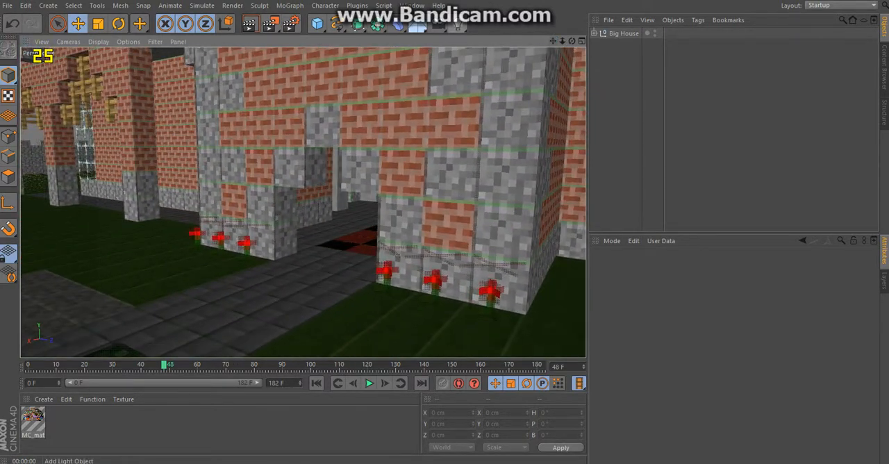
{"action": "left_click", "coordinate": [458, 25]}
{"action": "left_click_drag", "start_coordinate": [351, 240], "coordinate": [255, 160]}
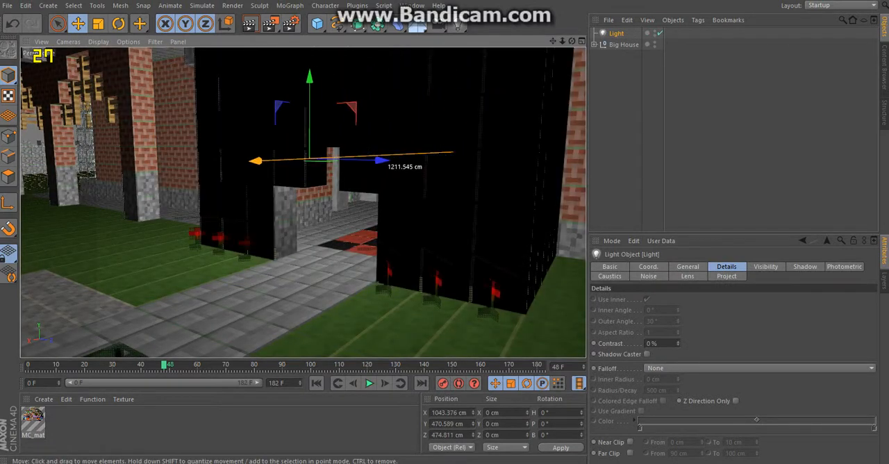
{"action": "left_click_drag", "start_coordinate": [438, 162], "coordinate": [460, 163]}
{"action": "left_click_drag", "start_coordinate": [382, 162], "coordinate": [328, 227]}
{"action": "left_click_drag", "start_coordinate": [277, 240], "coordinate": [334, 224]}
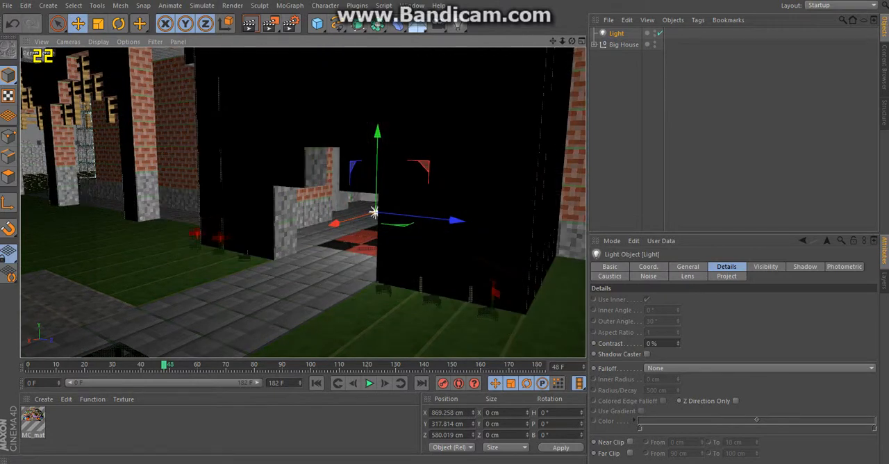
Step: Change the light's type to Spot and rotate it to a heading of about -93.2°
{"action": "left_click", "coordinate": [649, 267]}
{"action": "left_click", "coordinate": [687, 267]}
{"action": "left_click", "coordinate": [694, 343]}
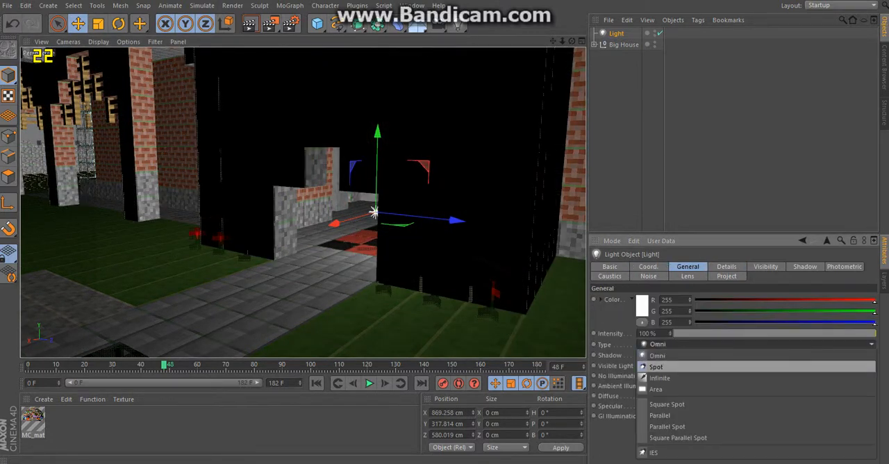
{"action": "left_click", "coordinate": [655, 366]}
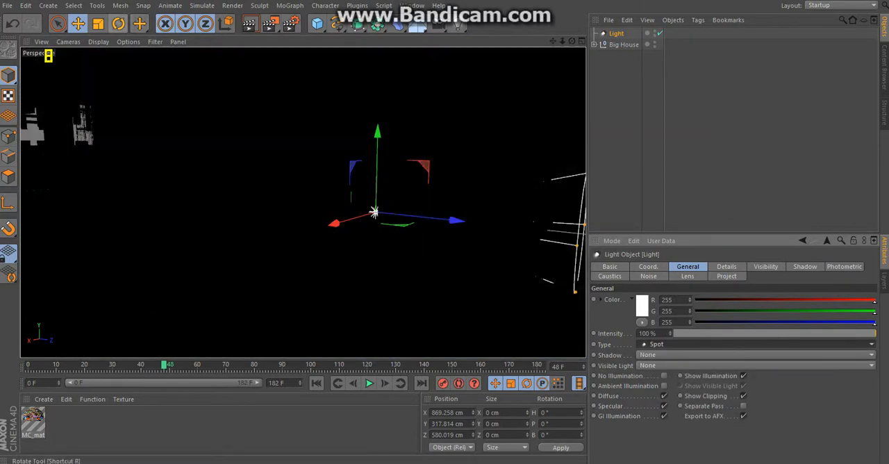
{"action": "key", "text": "r"}
{"action": "left_click_drag", "start_coordinate": [374, 212], "coordinate": [373, 212]}
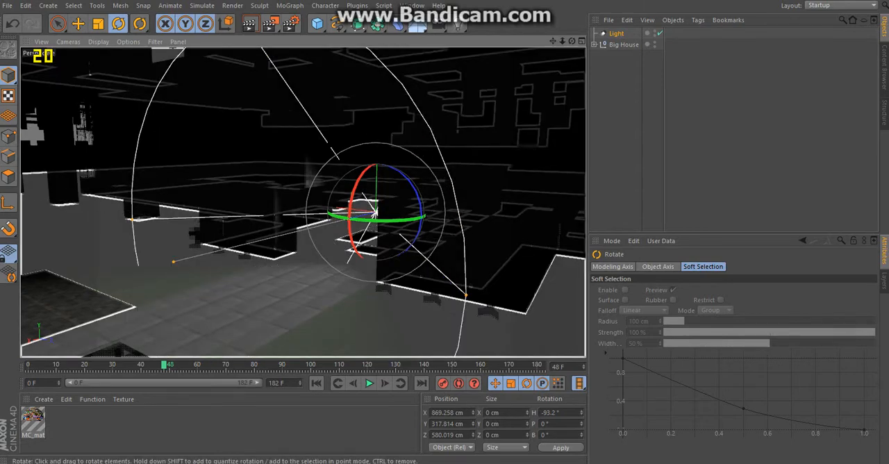
Step: Set the spot light's shadow to Area and its visible light to Volumetric
{"action": "left_click", "coordinate": [616, 33]}
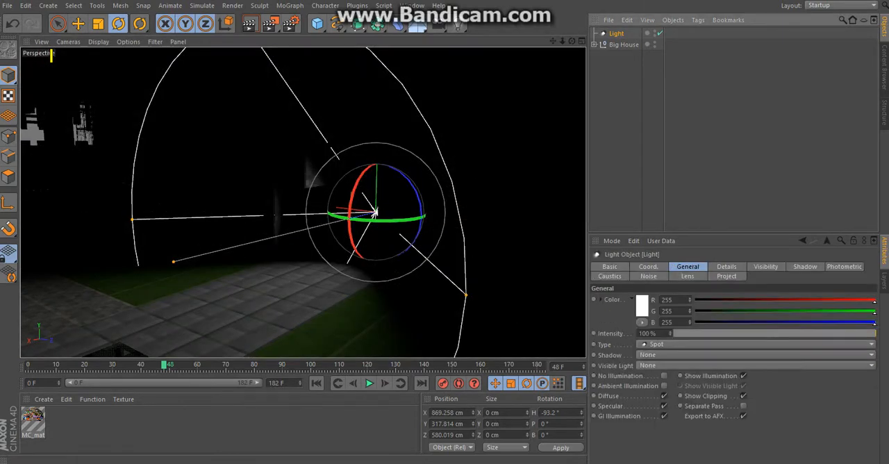
{"action": "left_click", "coordinate": [756, 355]}
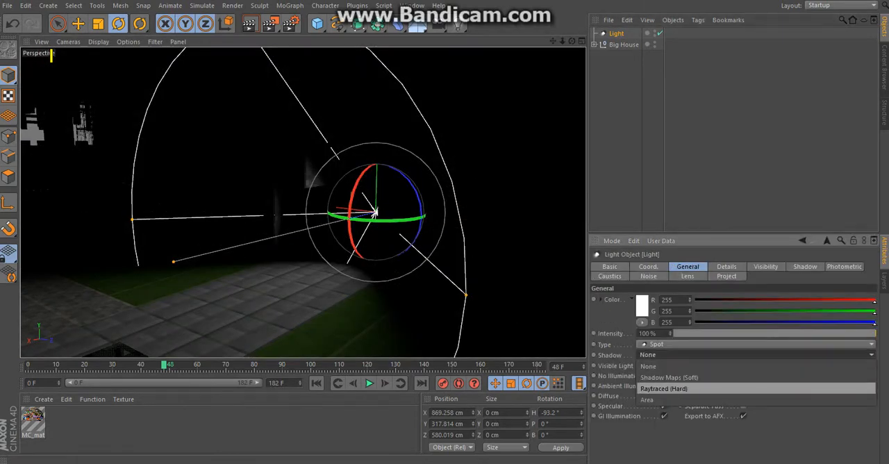
{"action": "left_click", "coordinate": [666, 399]}
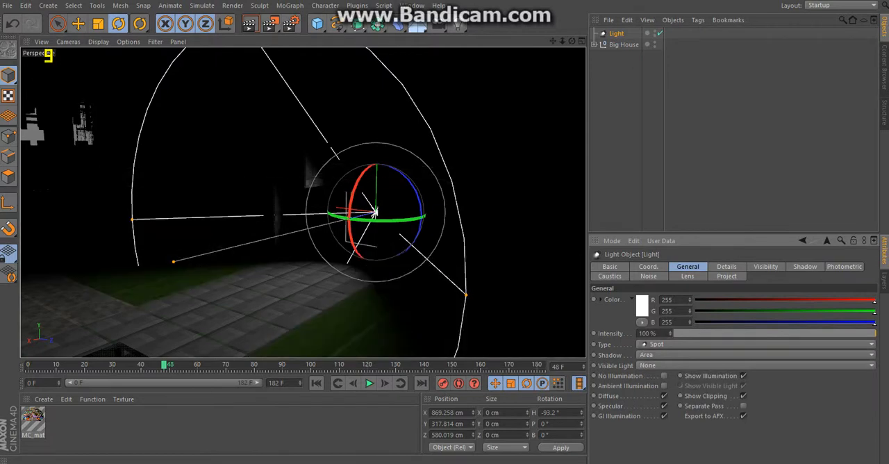
{"action": "left_click", "coordinate": [756, 365]}
{"action": "left_click", "coordinate": [667, 401]}
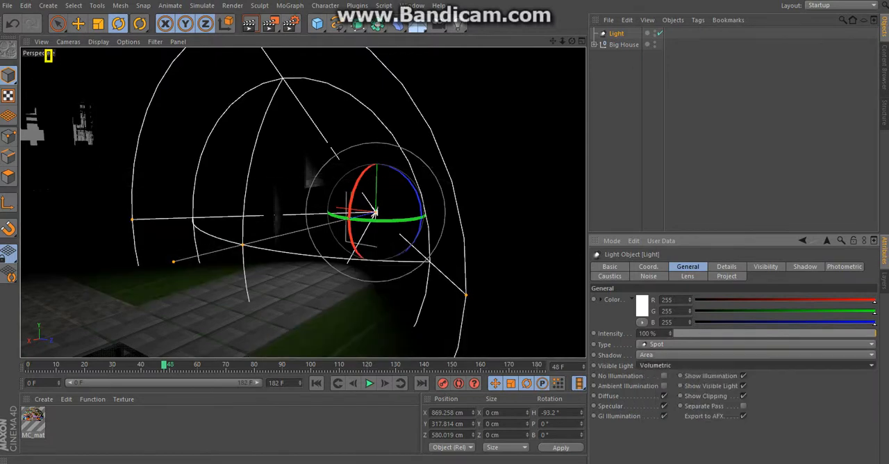
Step: Lengthen the light's visible beam and move the light to about X 772, Y 305, Z 543 cm
{"action": "left_click_drag", "start_coordinate": [242, 245], "coordinate": [40, 295]}
{"action": "key", "text": "e"}
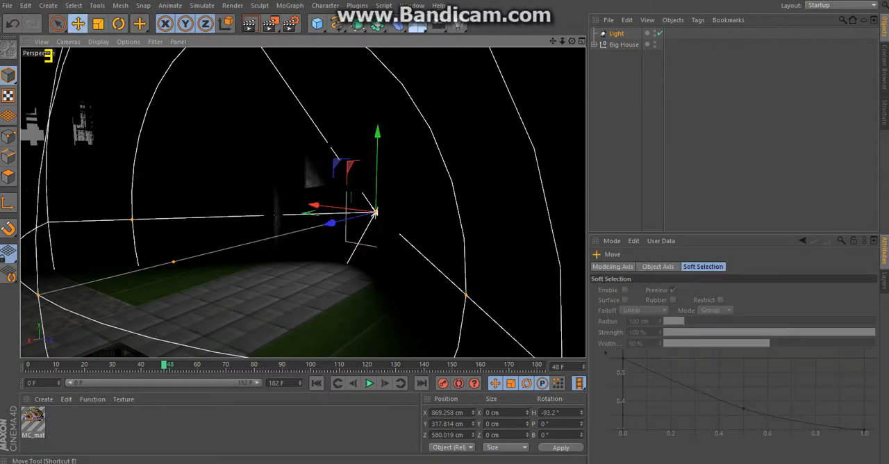
{"action": "left_click_drag", "start_coordinate": [330, 223], "coordinate": [316, 204]}
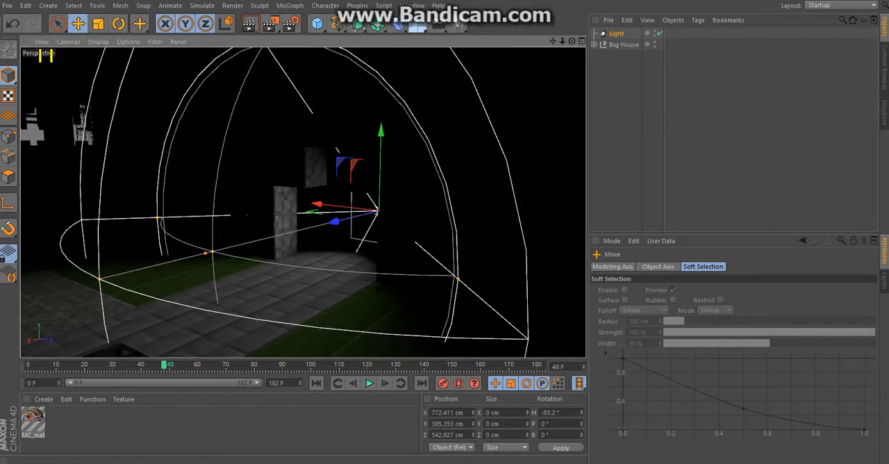
{"action": "left_click_drag", "start_coordinate": [347, 208], "coordinate": [303, 203], "text": "alt"}
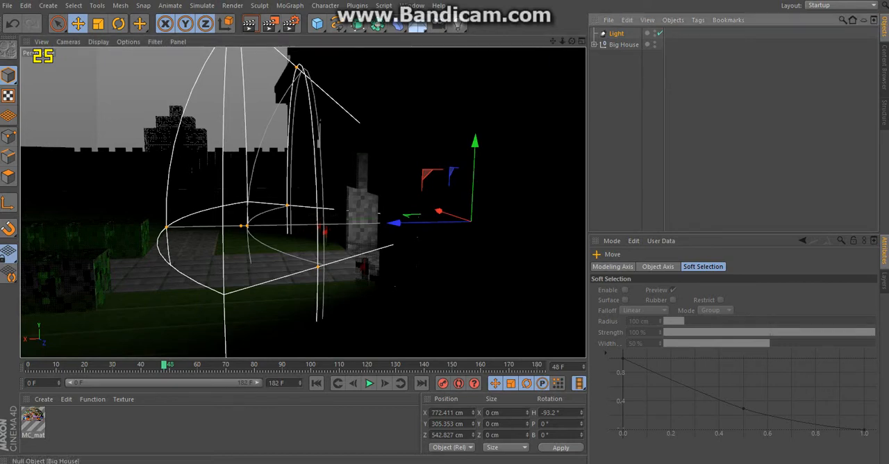
Step: Set the light's falloff to Inverse Square Clamped with a radius of about 1020 cm and render a preview of the entrance
{"action": "left_click", "coordinate": [616, 34]}
{"action": "left_click", "coordinate": [726, 267]}
{"action": "scroll", "coordinate": [729, 361], "scroll_direction": "down", "scroll_amount": 3}
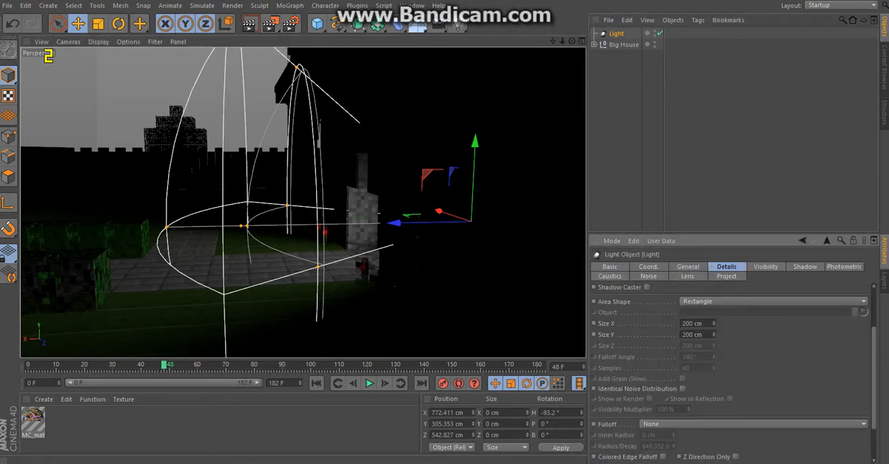
{"action": "left_click", "coordinate": [722, 423]}
{"action": "left_click", "coordinate": [722, 414]}
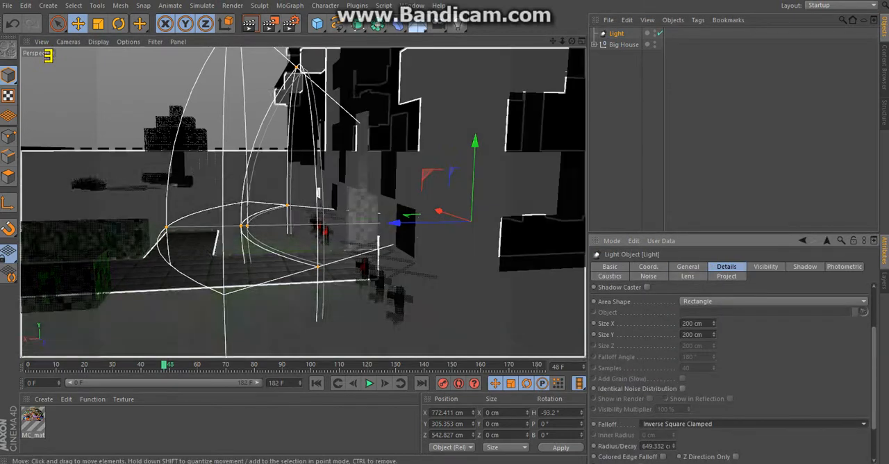
{"action": "left_click_drag", "start_coordinate": [241, 226], "coordinate": [96, 228]}
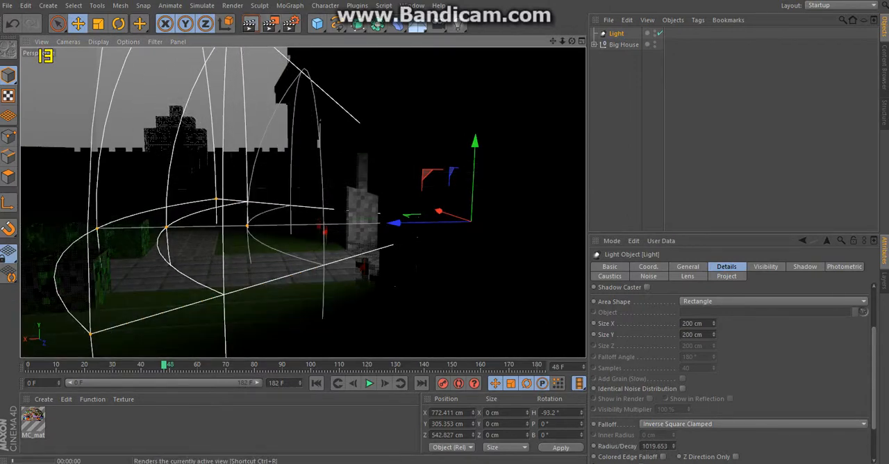
{"action": "left_click", "coordinate": [250, 24]}
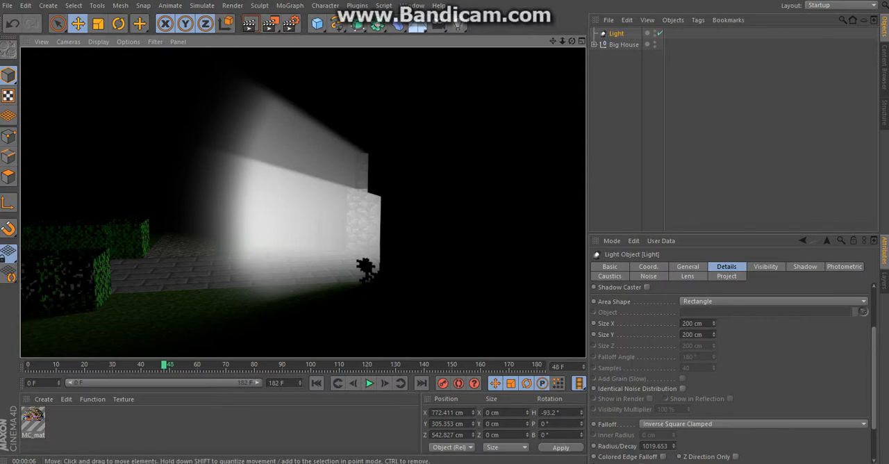
{"action": "left_click_drag", "start_coordinate": [572, 41], "coordinate": [521, 45]}
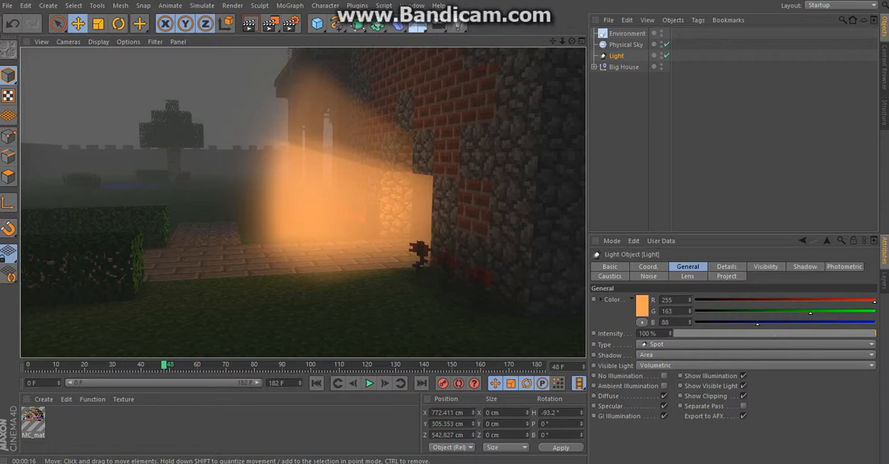
Step: Raise the light to about X 715, Y 500, Z 526 cm and tilt it to a pitch of about -16.3°, checking it with a render
{"action": "left_click_drag", "start_coordinate": [302, 200], "coordinate": [100, 223], "text": "alt"}
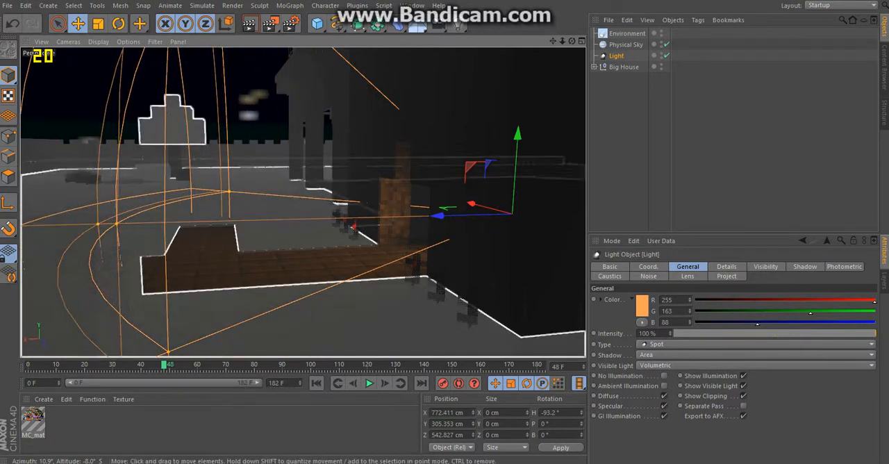
{"action": "left_click_drag", "start_coordinate": [512, 213], "coordinate": [525, 189]}
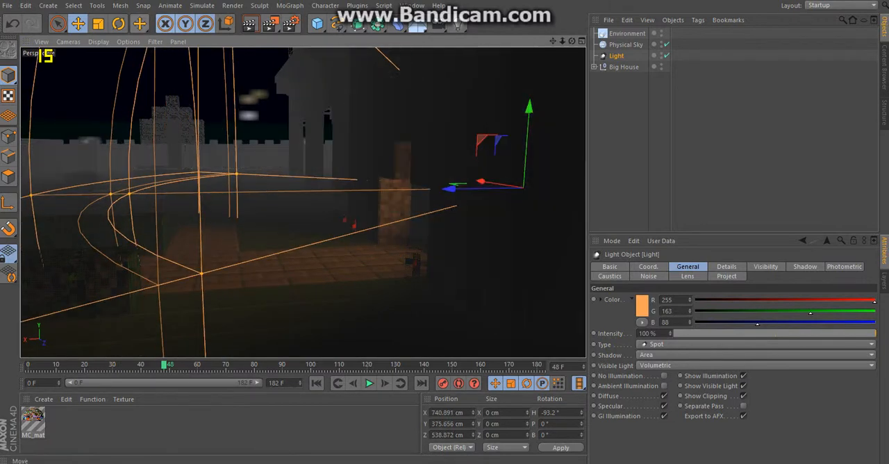
{"action": "left_click", "coordinate": [118, 23]}
{"action": "mouse_move", "coordinate": [488, 155]}
{"action": "left_mouse_down"}
{"action": "mouse_move", "coordinate": [481, 170]}
{"action": "mouse_move", "coordinate": [486, 151]}
{"action": "left_mouse_up"}
{"action": "left_click", "coordinate": [78, 23]}
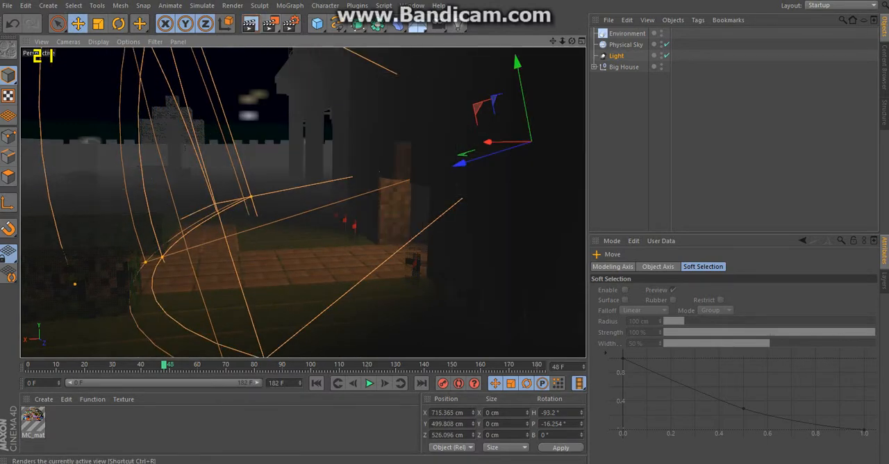
{"action": "left_click", "coordinate": [250, 23]}
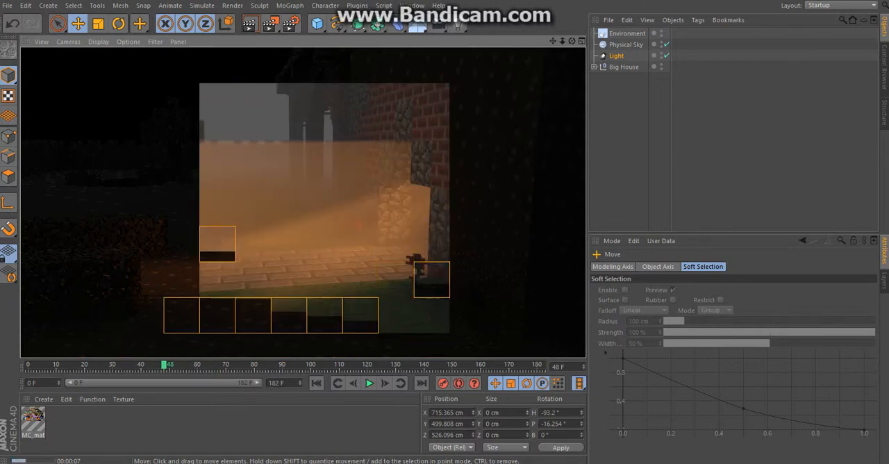
{"action": "key", "text": "Escape"}
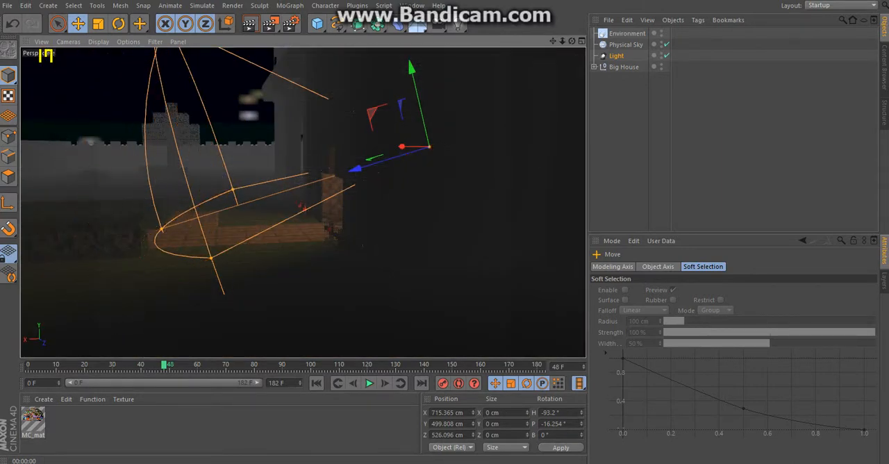
Step: Extend the light's visible beam from the entrance out over the brick path, checking its reach with preview renders
{"action": "left_click", "coordinate": [249, 24]}
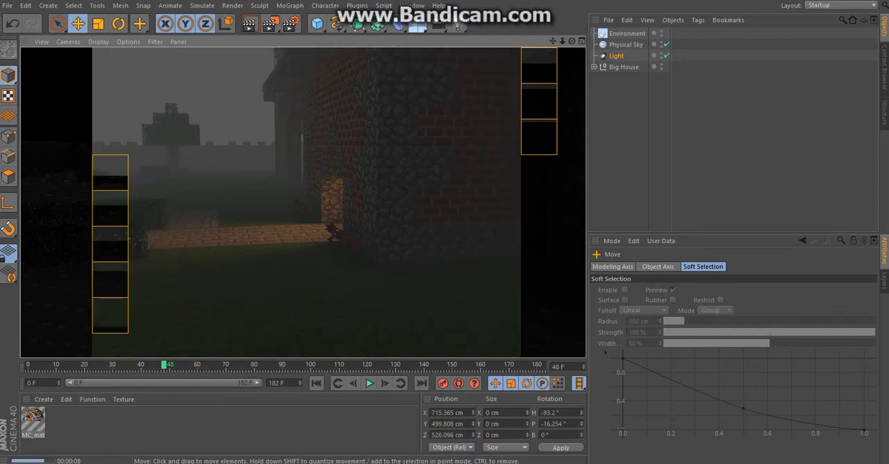
{"action": "scroll", "coordinate": [324, 208], "scroll_direction": "up", "scroll_amount": 2}
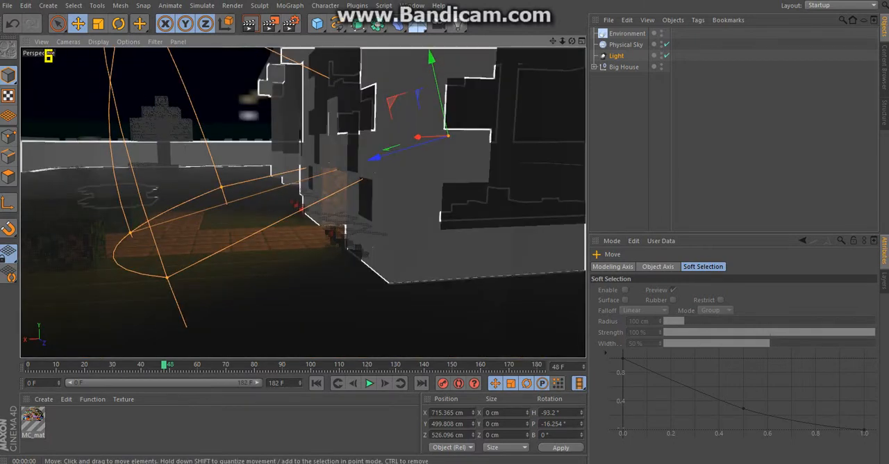
{"action": "left_click_drag", "start_coordinate": [377, 157], "coordinate": [222, 205]}
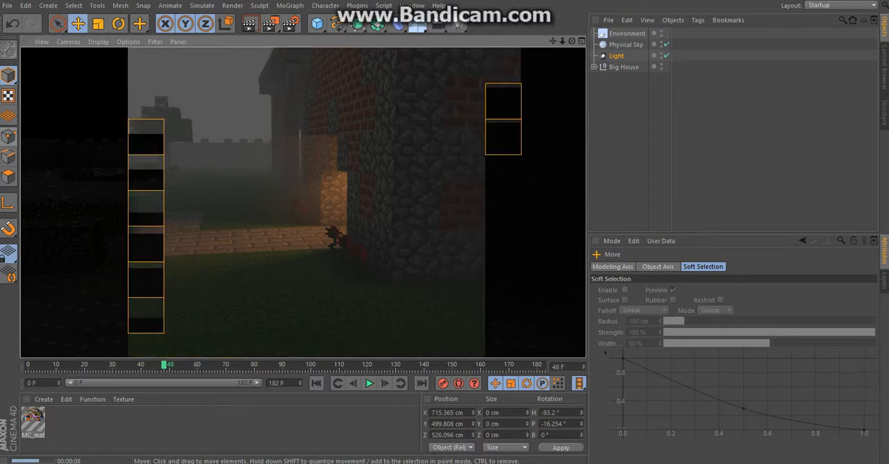
{"action": "left_click", "coordinate": [309, 159]}
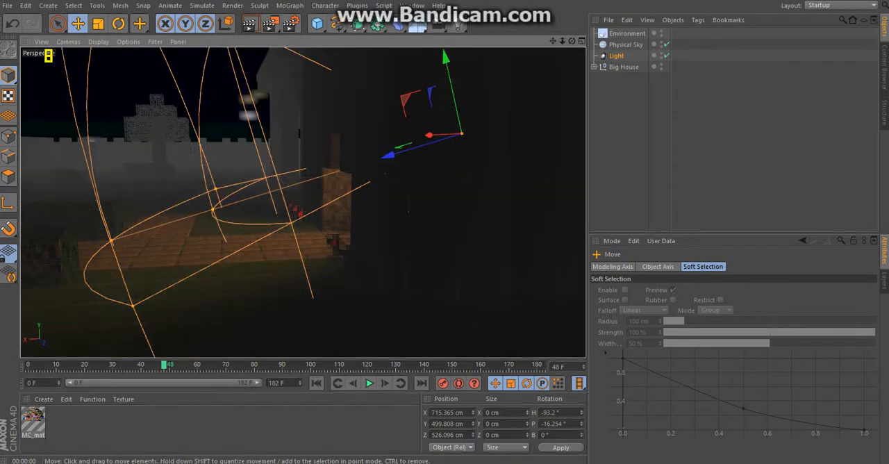
{"action": "left_click_drag", "start_coordinate": [211, 209], "coordinate": [92, 246]}
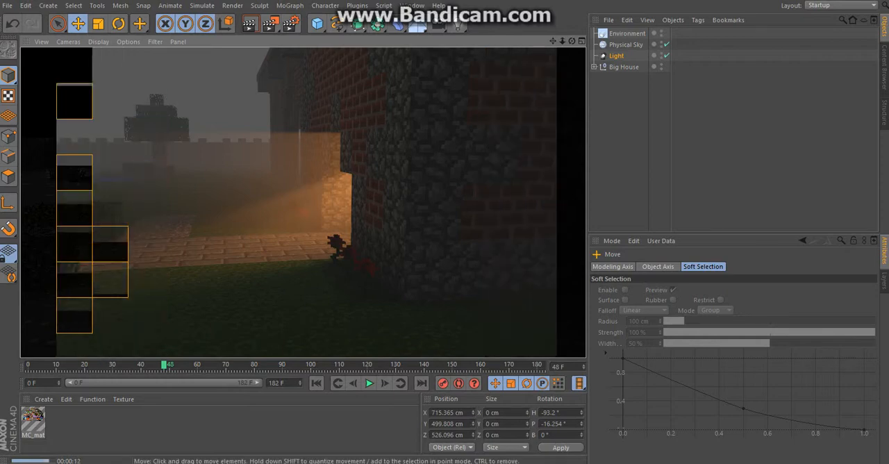
{"action": "left_click", "coordinate": [144, 187]}
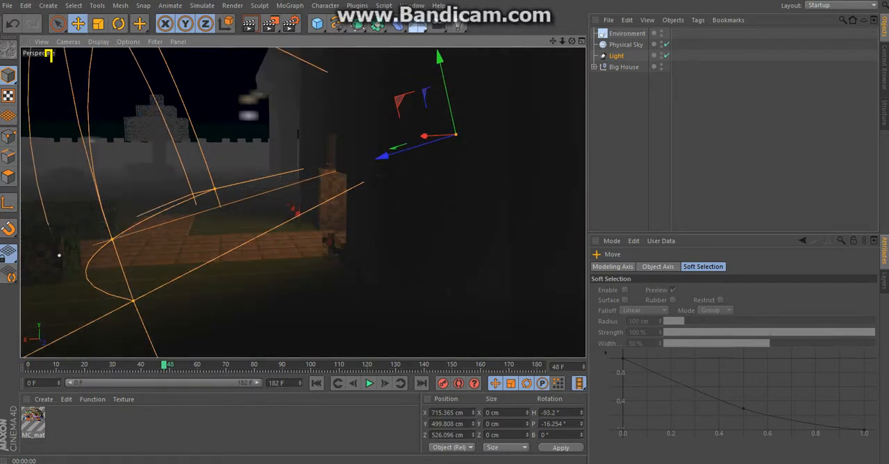
Step: Tilt the light further down to a pitch of about -23.6° and render a preview
{"action": "left_click", "coordinate": [118, 24]}
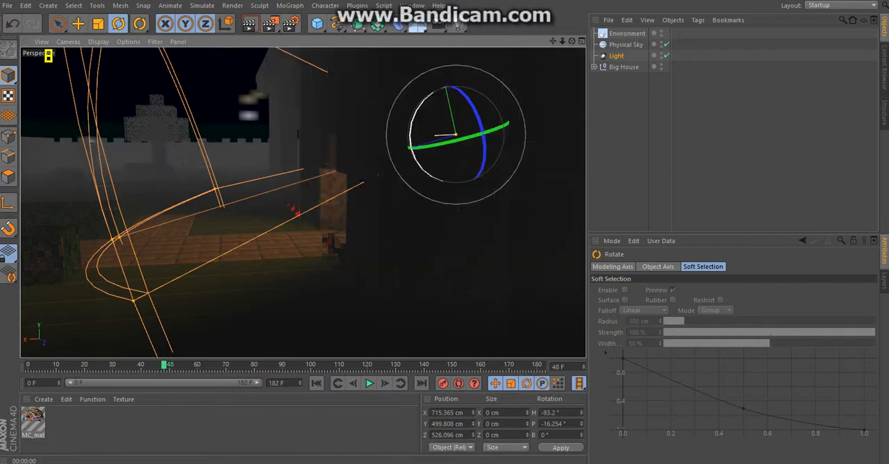
{"action": "left_click_drag", "start_coordinate": [411, 127], "coordinate": [411, 138]}
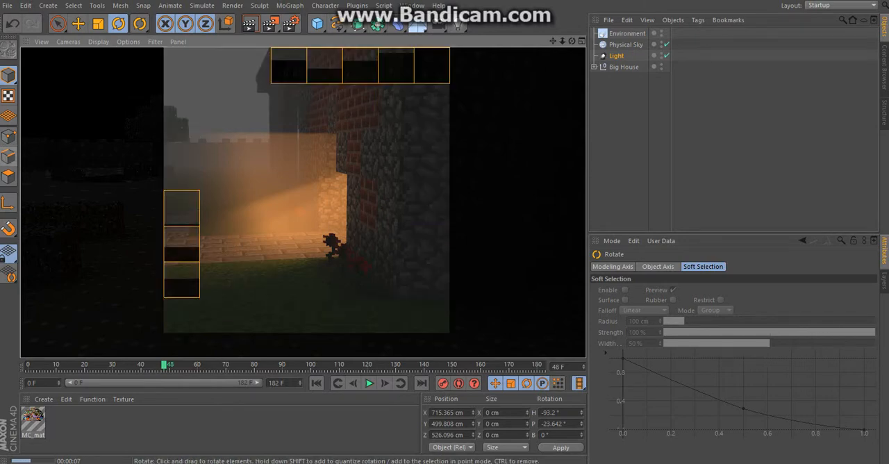
{"action": "left_click", "coordinate": [310, 171]}
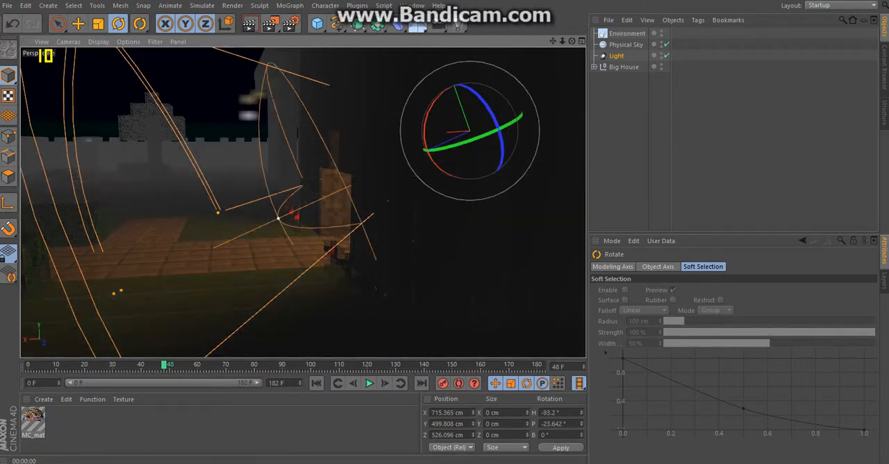
Step: Shorten the light's falloff radius to about 551 cm and its visible beam to just outside the entrance, and render a preview
{"action": "left_click_drag", "start_coordinate": [279, 218], "coordinate": [211, 249]}
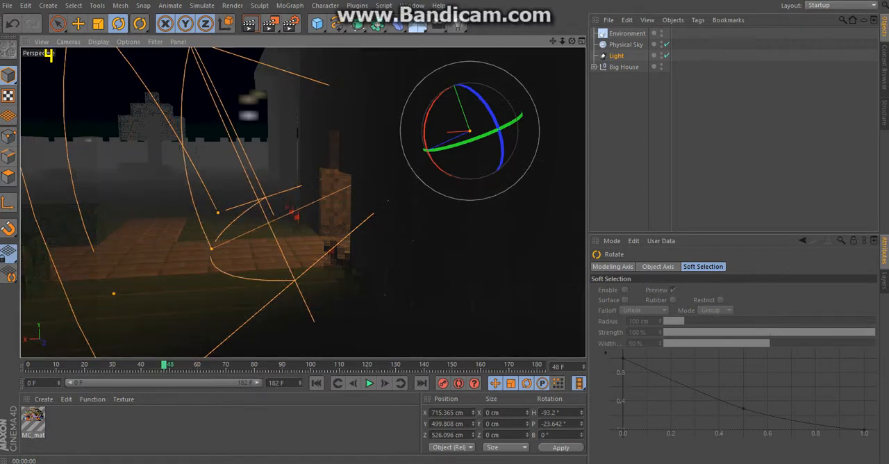
{"action": "left_click_drag", "start_coordinate": [114, 293], "coordinate": [253, 230]}
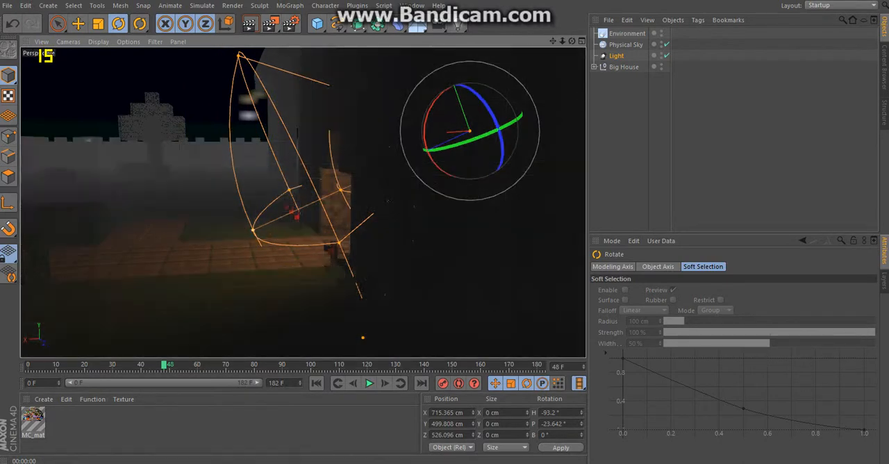
{"action": "left_click_drag", "start_coordinate": [252, 229], "coordinate": [283, 216]}
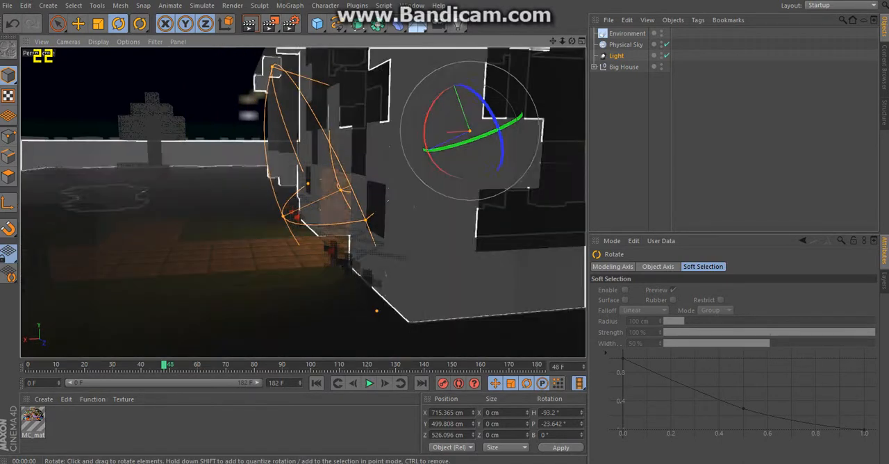
{"action": "left_click", "coordinate": [365, 219]}
{"action": "left_click", "coordinate": [369, 218]}
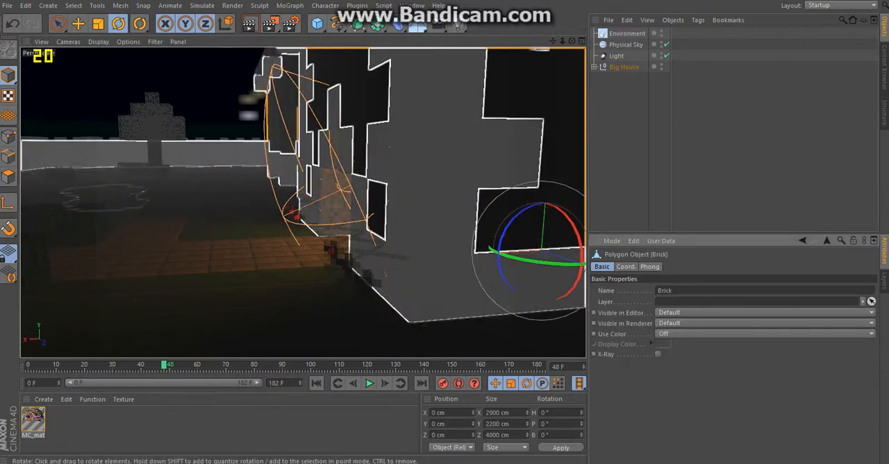
{"action": "left_click", "coordinate": [616, 55]}
{"action": "left_click_drag", "start_coordinate": [325, 196], "coordinate": [250, 231]}
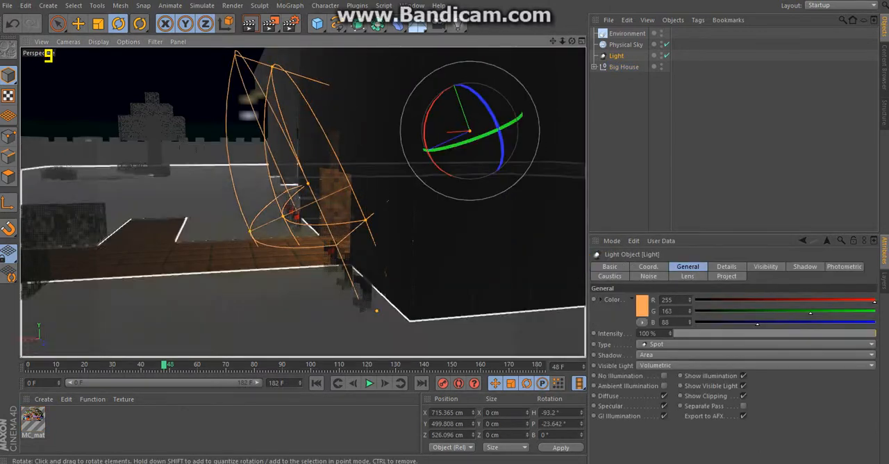
{"action": "left_click", "coordinate": [249, 24]}
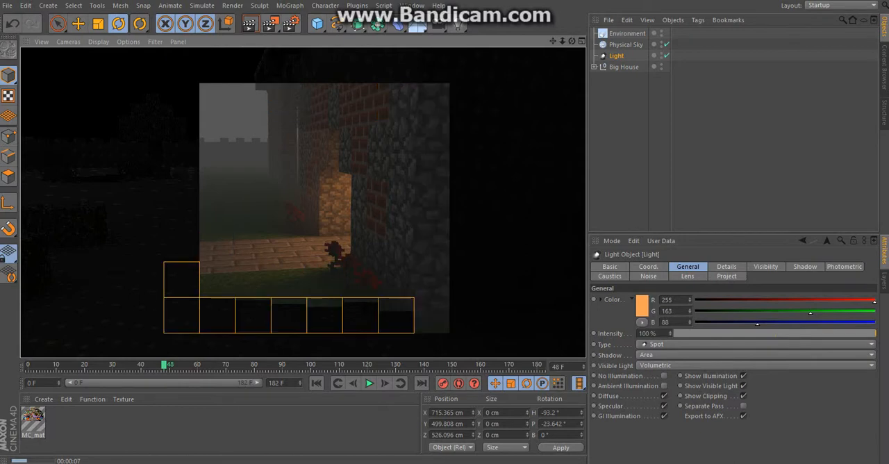
Step: Set the light's falloff to None and preview the entrance close up from its opposite side
{"action": "mouse_move", "coordinate": [571, 41]}
{"action": "left_mouse_down"}
{"action": "mouse_move", "coordinate": [500, 63]}
{"action": "mouse_move", "coordinate": [406, 43]}
{"action": "mouse_move", "coordinate": [576, 55]}
{"action": "left_mouse_up"}
{"action": "left_click", "coordinate": [727, 267]}
{"action": "scroll", "coordinate": [732, 375], "scroll_direction": "down", "scroll_amount": 4}
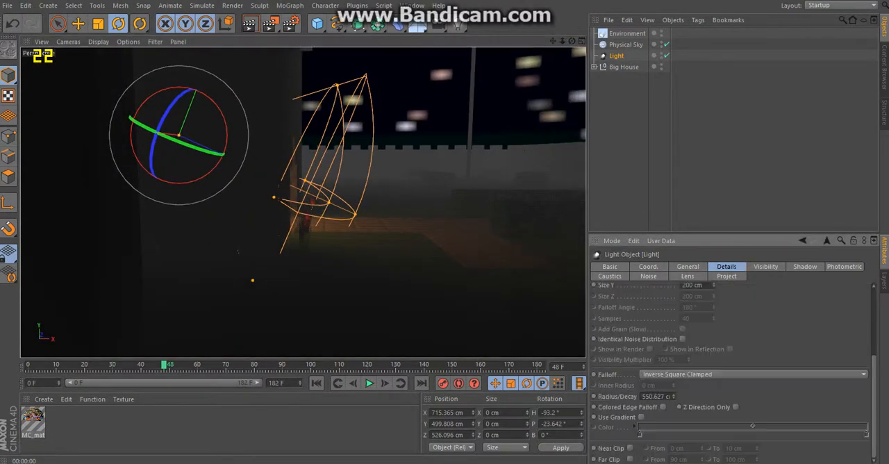
{"action": "left_click", "coordinate": [753, 374]}
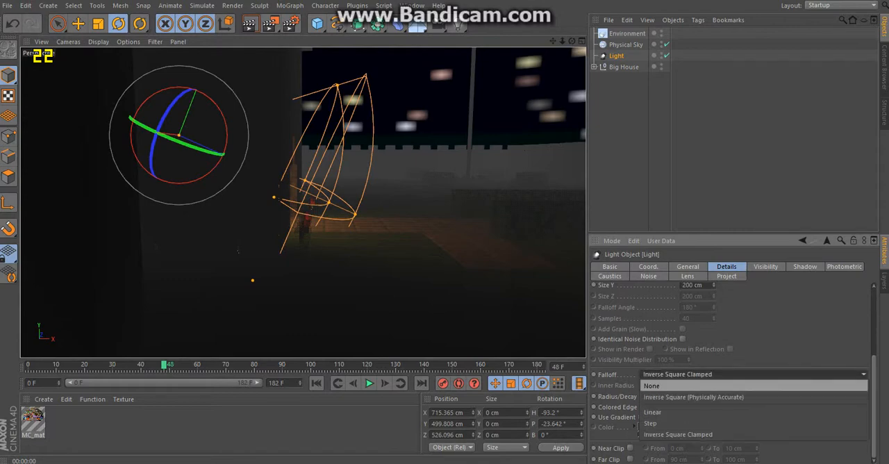
{"action": "left_click", "coordinate": [694, 385]}
{"action": "scroll", "coordinate": [335, 197], "scroll_direction": "up", "scroll_amount": 4}
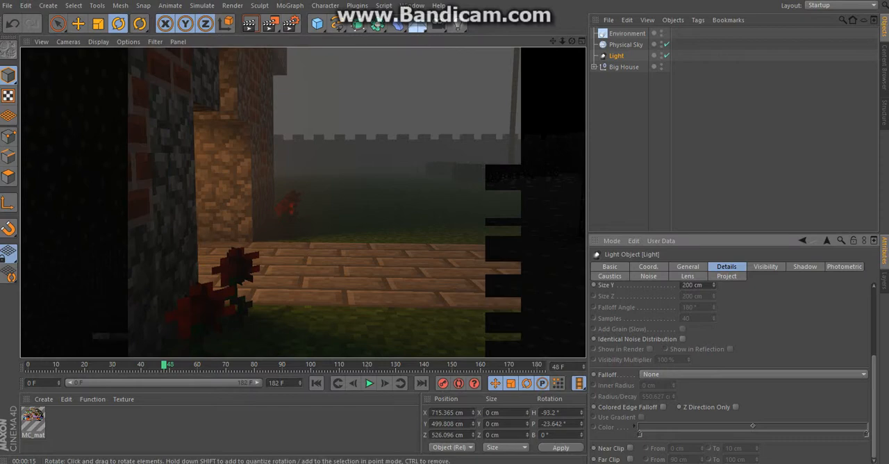
Step: Disable Ambient Occlusion, Global Illumination, Glow and Color Correction in the render settings and preview the faster render
{"action": "left_click", "coordinate": [290, 24]}
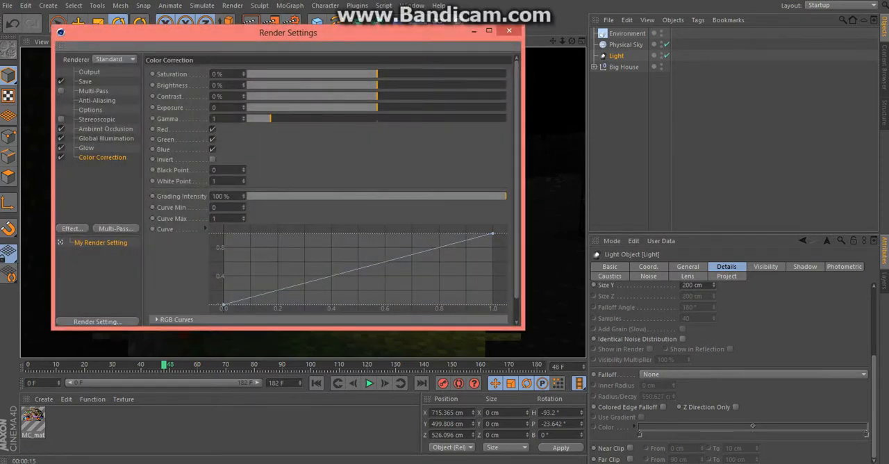
{"action": "left_click", "coordinate": [61, 138]}
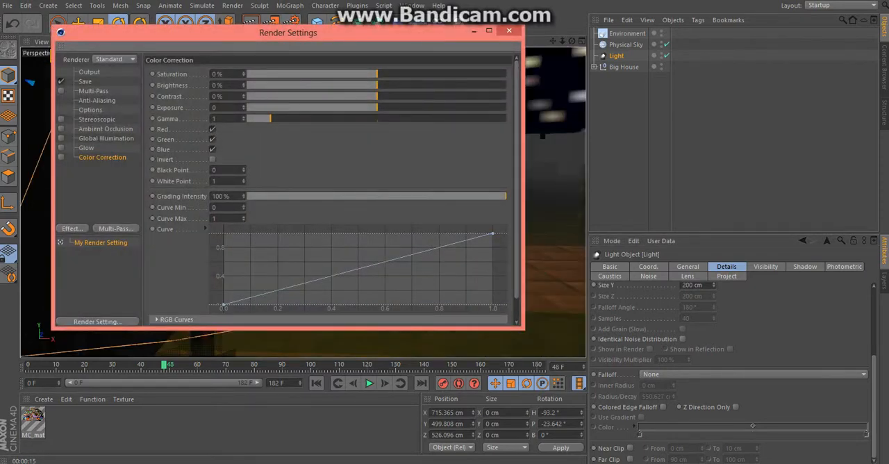
{"action": "left_click", "coordinate": [509, 31]}
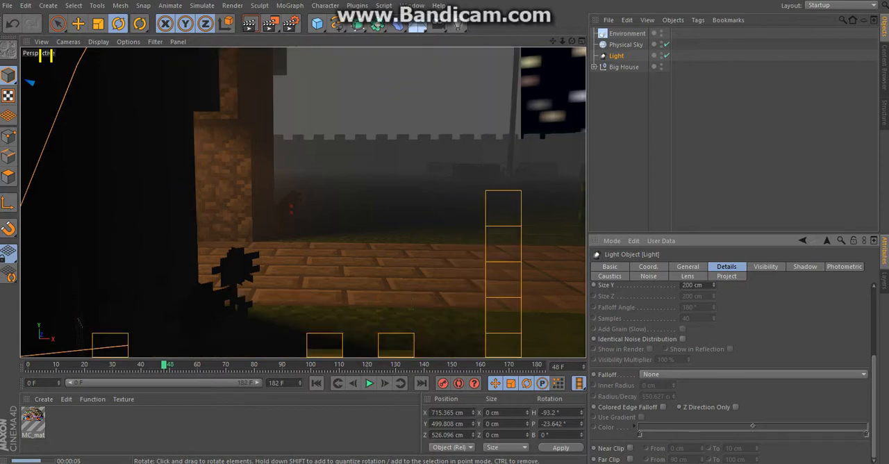
{"action": "key", "text": "Escape"}
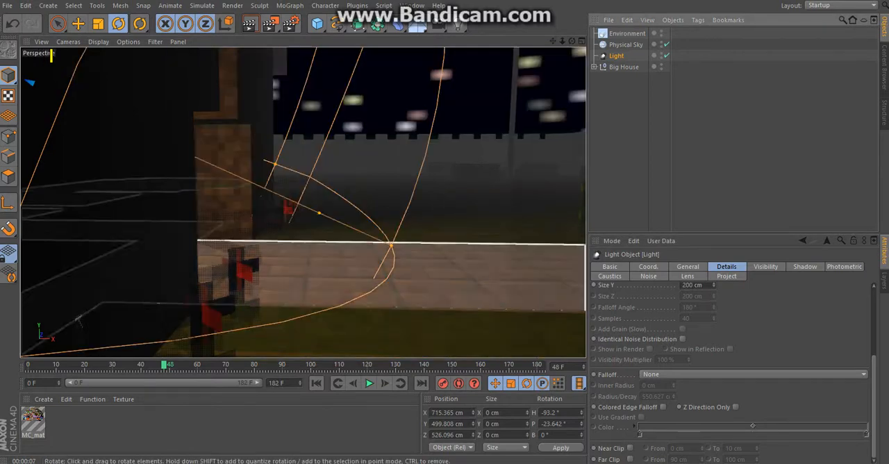
Step: Extend the spot light's radius to about 765 cm and its visible beam farther out of the entrance, checking both with preview renders
{"action": "left_click_drag", "start_coordinate": [319, 213], "coordinate": [331, 218]}
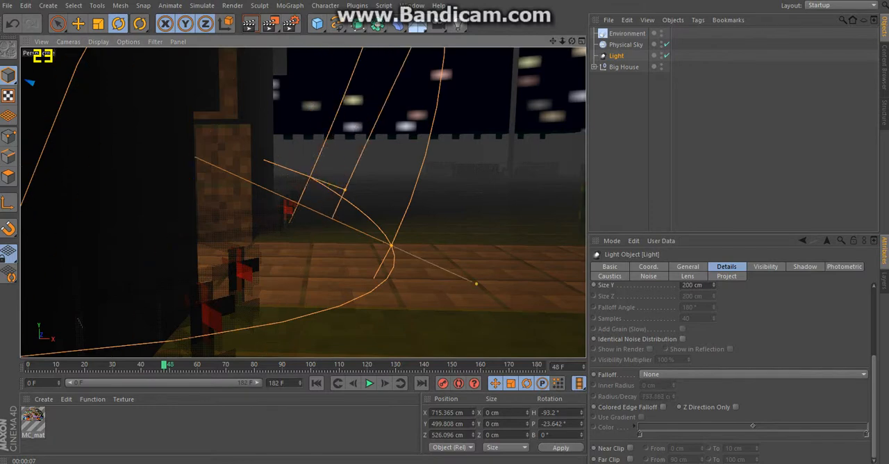
{"action": "left_click_drag", "start_coordinate": [343, 189], "coordinate": [348, 189]}
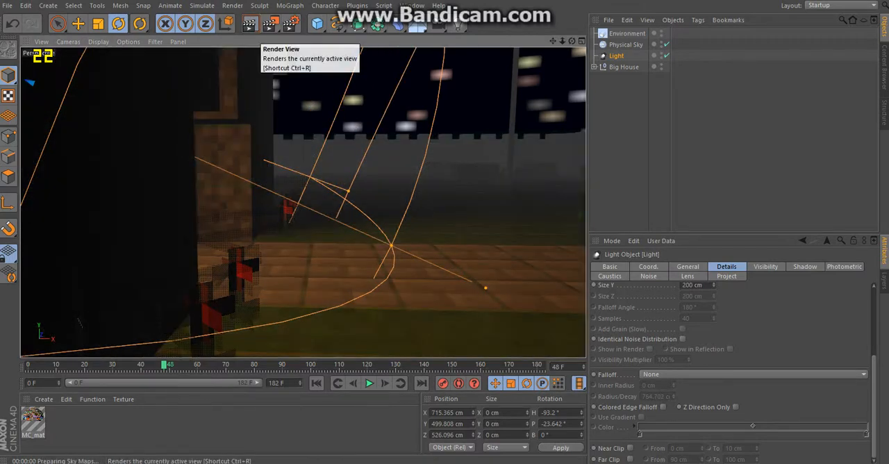
{"action": "left_click", "coordinate": [249, 23]}
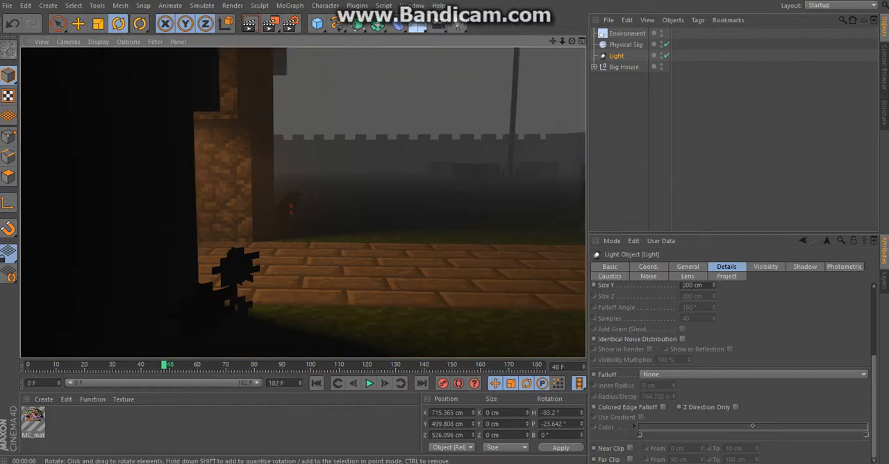
{"action": "left_click_drag", "start_coordinate": [572, 41], "coordinate": [385, 59]}
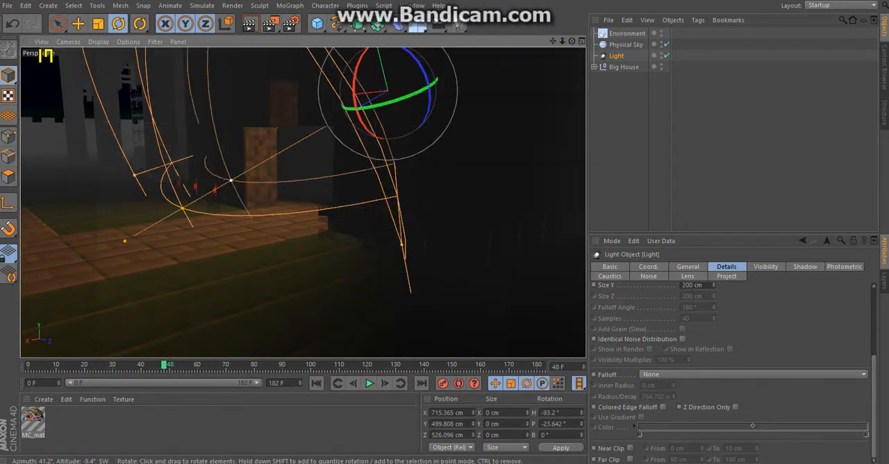
{"action": "left_click_drag", "start_coordinate": [230, 180], "coordinate": [199, 198]}
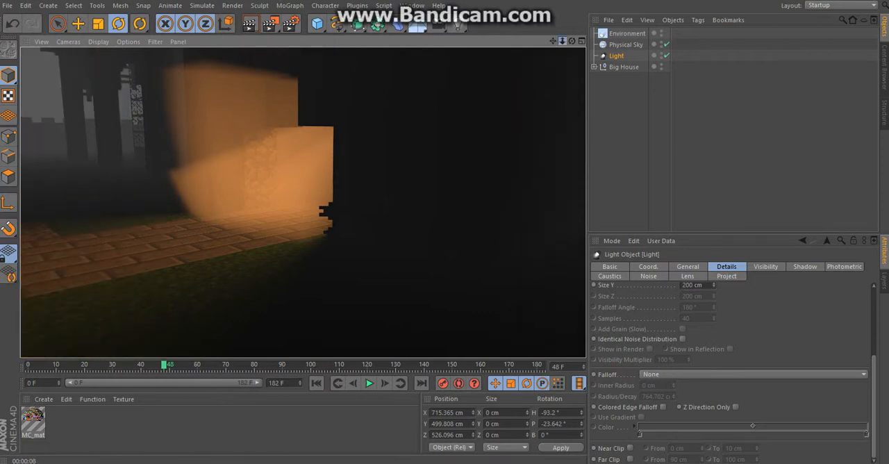
Step: Duplicate the spot light and move the copy to about X 1338 cm, Y 616 cm, Z -45 cm in front of the house
{"action": "left_click_drag", "start_coordinate": [563, 40], "coordinate": [521, 41]}
{"action": "key", "text": "e"}
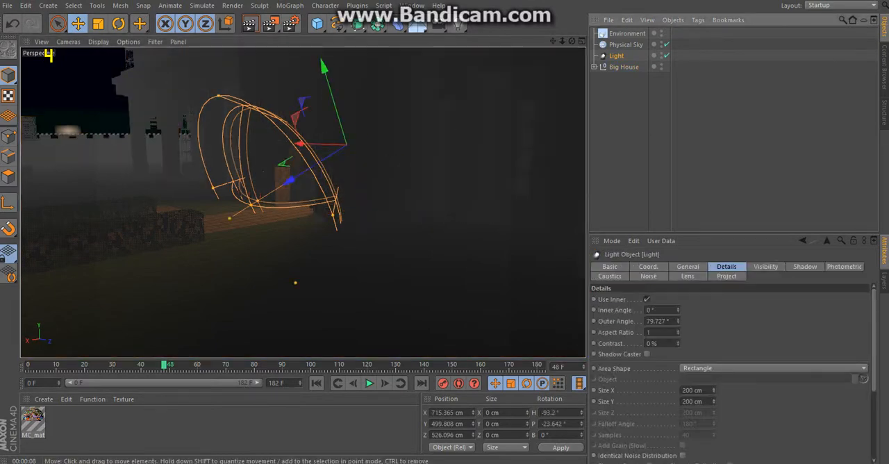
{"action": "key", "text": "ctrl+c"}
{"action": "key", "text": "ctrl+v"}
{"action": "left_click_drag", "start_coordinate": [346, 145], "coordinate": [186, 123]}
Step: Change the copied light's type to Omni and set its visible light to None
{"action": "left_click", "coordinate": [687, 267]}
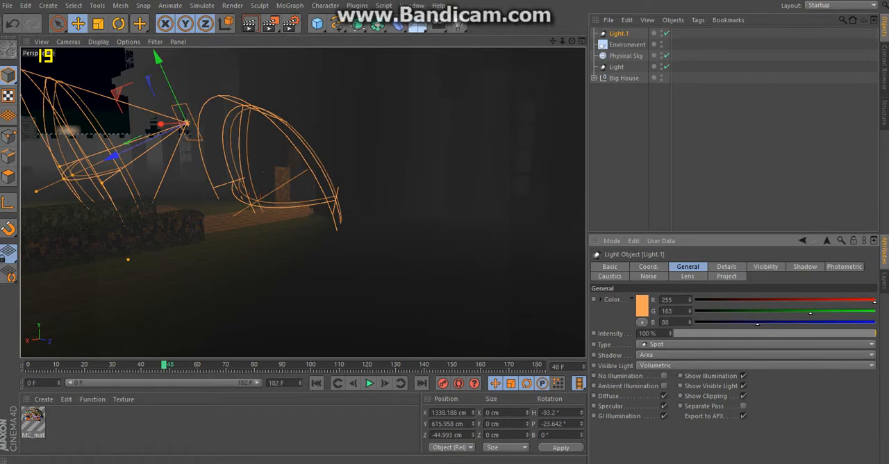
{"action": "left_click", "coordinate": [694, 345]}
{"action": "left_click", "coordinate": [688, 354]}
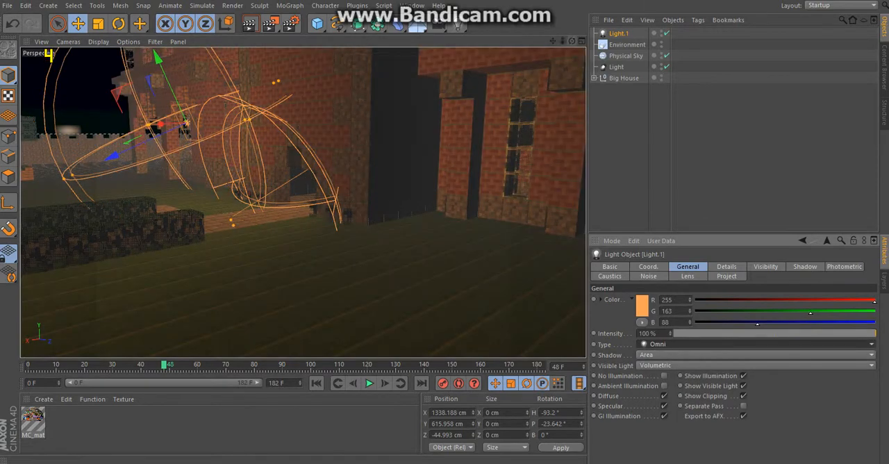
{"action": "left_click_drag", "start_coordinate": [301, 200], "coordinate": [459, 153], "text": "alt"}
{"action": "left_click", "coordinate": [688, 365]}
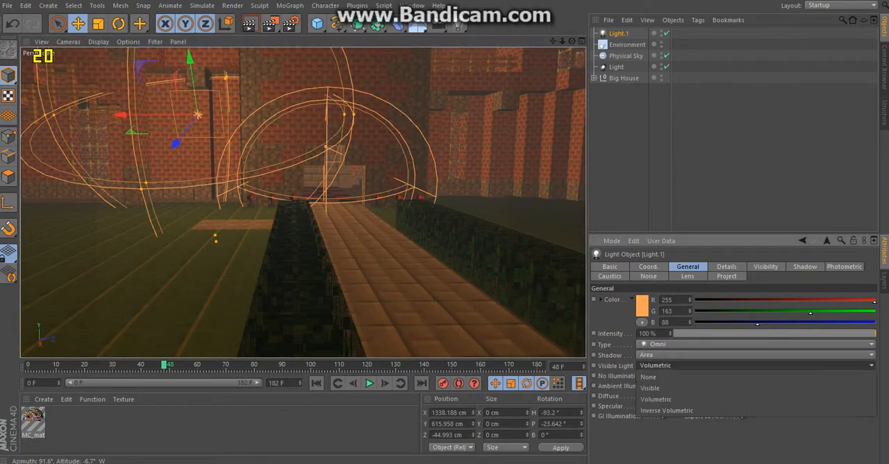
{"action": "left_click", "coordinate": [649, 376]}
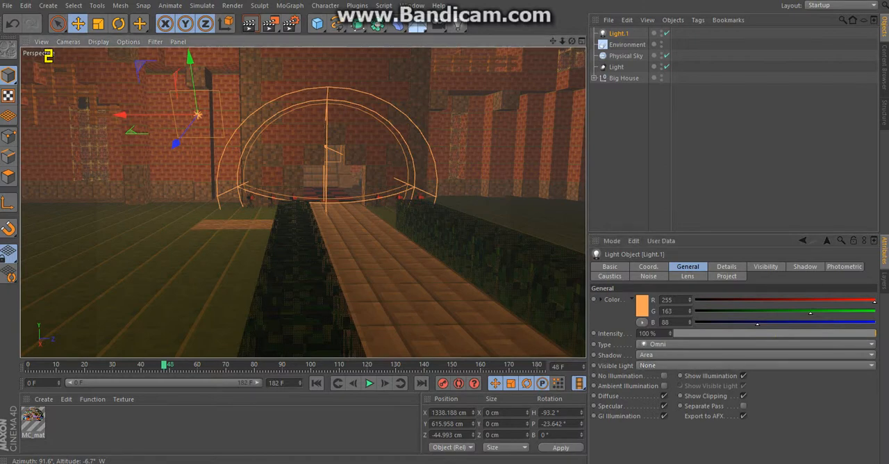
Step: Try Inverse Square Clamped as the omni light's falloff, and settle on Linear
{"action": "left_click_drag", "start_coordinate": [303, 202], "coordinate": [295, 226], "text": "alt"}
{"action": "scroll", "coordinate": [303, 201], "scroll_direction": "down", "scroll_amount": 2}
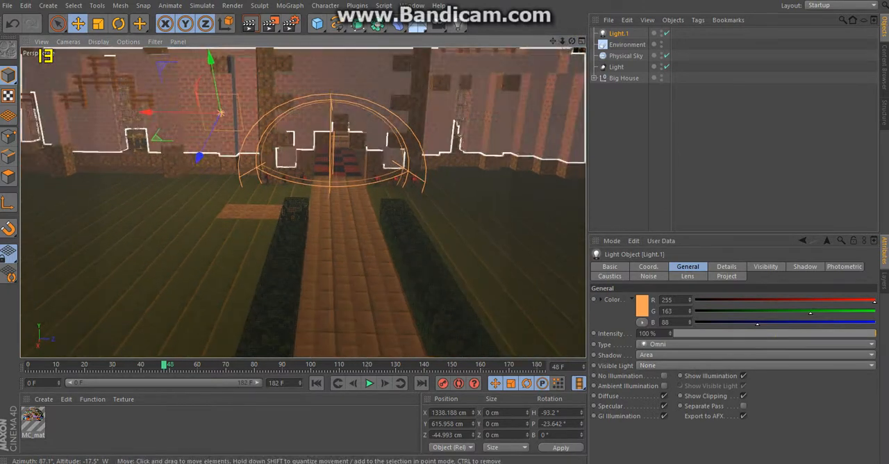
{"action": "left_click", "coordinate": [727, 267]}
{"action": "scroll", "coordinate": [732, 374], "scroll_direction": "down", "scroll_amount": 3}
{"action": "left_click", "coordinate": [754, 374]}
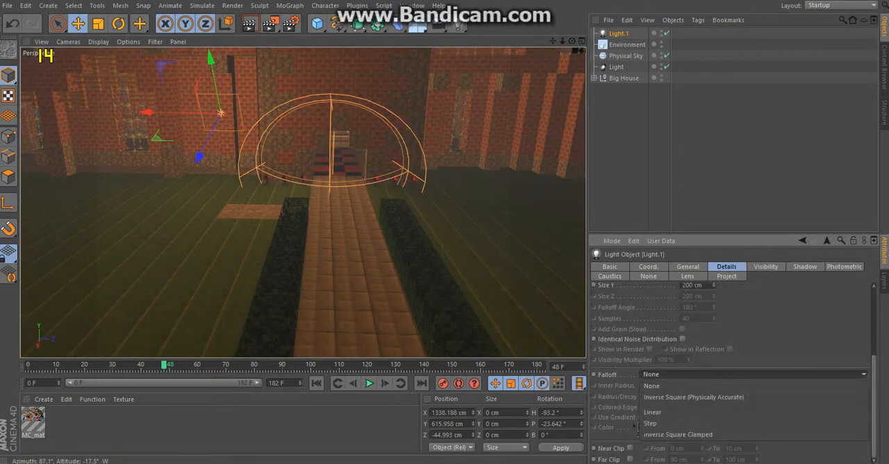
{"action": "left_click", "coordinate": [667, 419]}
{"action": "left_click", "coordinate": [753, 374]}
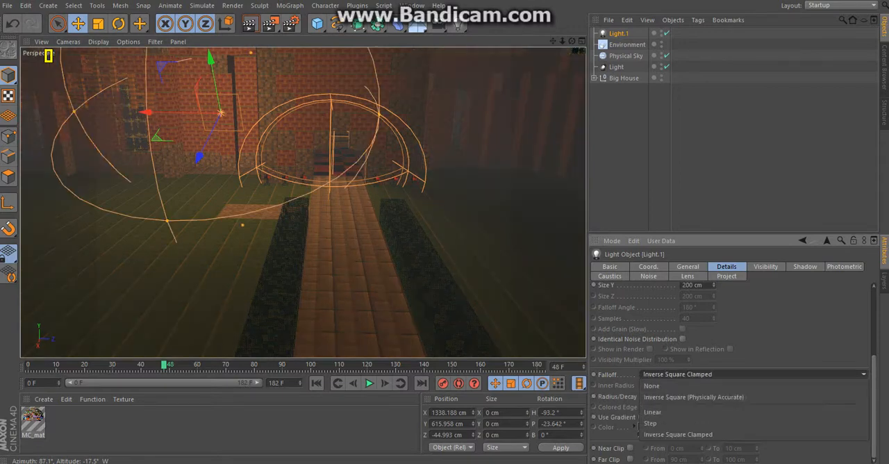
{"action": "left_click", "coordinate": [695, 411]}
Step: Lower the omni light in front of the facade and duplicate it into a row of four along the house front
{"action": "left_click_drag", "start_coordinate": [221, 113], "coordinate": [183, 147]}
{"action": "key", "text": "ctrl+c"}
{"action": "key", "text": "ctrl+v"}
{"action": "left_click_drag", "start_coordinate": [110, 147], "coordinate": [579, 182]}
{"action": "key", "text": "ctrl+c"}
{"action": "key", "text": "ctrl+v"}
{"action": "key", "text": "ctrl+c"}
{"action": "key", "text": "ctrl+v"}
{"action": "left_click_drag", "start_coordinate": [562, 41], "coordinate": [553, 43]}
{"action": "scroll", "coordinate": [303, 203], "scroll_direction": "down", "scroll_amount": 5}
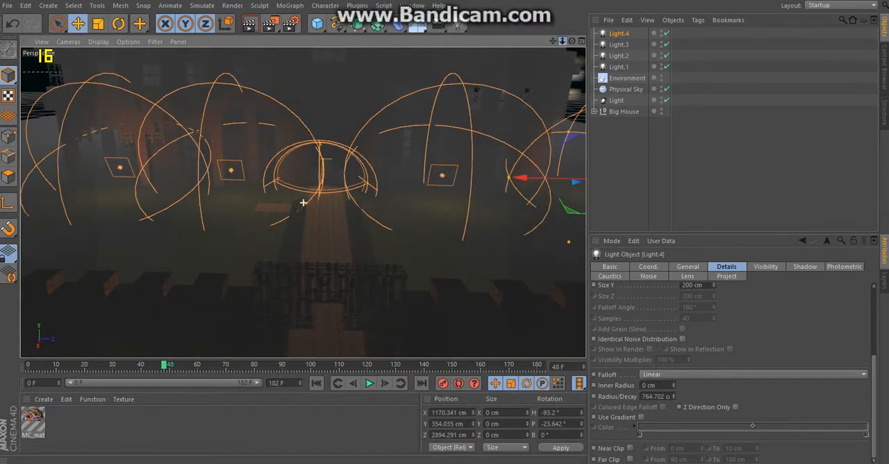
Step: Duplicate the four omni lights twice, placing one row out at about X 2502 cm and another at about X 1558 cm, Y 692 cm
{"action": "left_click", "coordinate": [618, 67]}
{"action": "left_click", "coordinate": [616, 100], "text": "shift"}
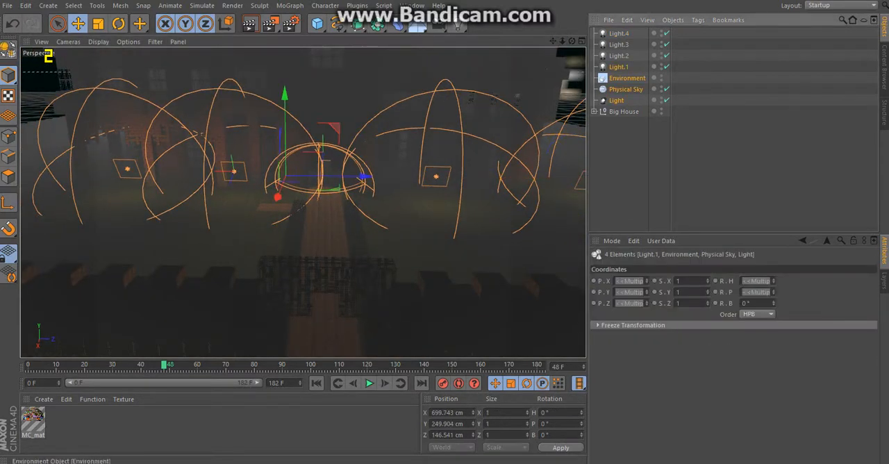
{"action": "left_click", "coordinate": [618, 66]}
{"action": "left_click", "coordinate": [618, 34], "text": "shift"}
{"action": "left_click_drag", "start_coordinate": [359, 233], "coordinate": [361, 338], "text": "ctrl"}
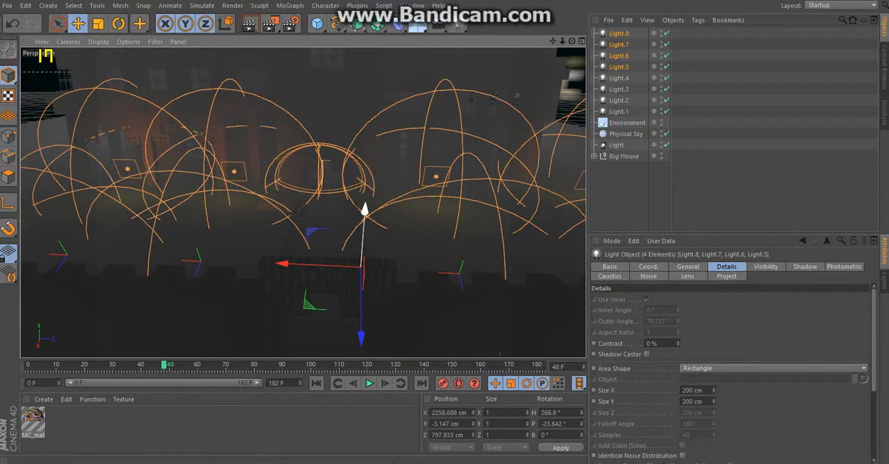
{"action": "left_click_drag", "start_coordinate": [365, 212], "coordinate": [371, 132]}
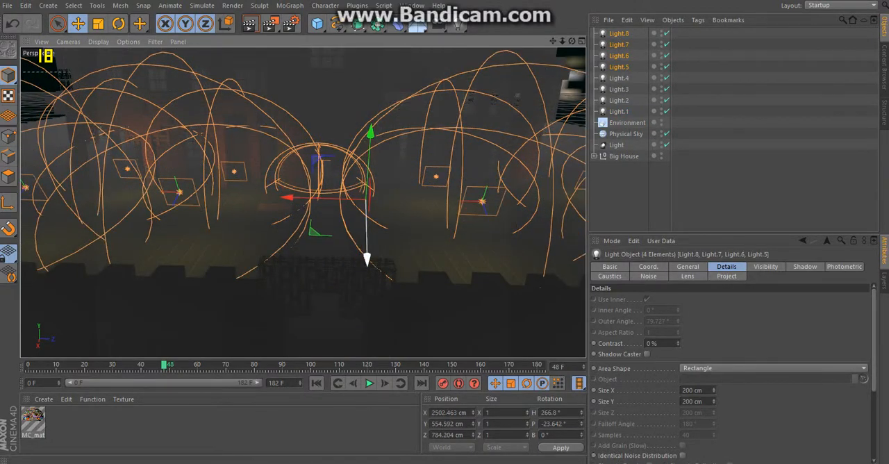
{"action": "left_click_drag", "start_coordinate": [367, 259], "coordinate": [363, 164], "text": "ctrl"}
{"action": "left_click_drag", "start_coordinate": [367, 54], "coordinate": [366, 75]}
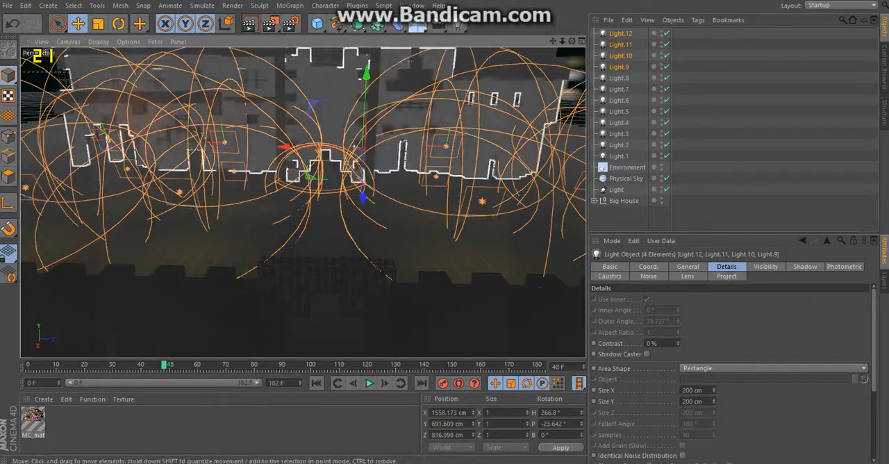
Step: Duplicate one outer omni light, center the copy above the brick path at about X 2422 cm, Y 633 cm, Z 476 cm, and render a preview
{"action": "scroll", "coordinate": [327, 215], "scroll_direction": "up", "scroll_amount": 6}
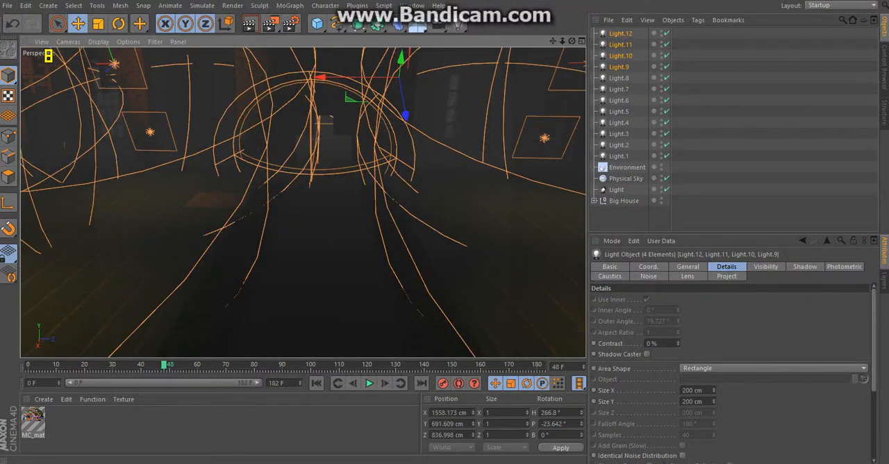
{"action": "left_click_drag", "start_coordinate": [303, 202], "coordinate": [303, 187], "text": "alt"}
{"action": "left_click", "coordinate": [619, 78]}
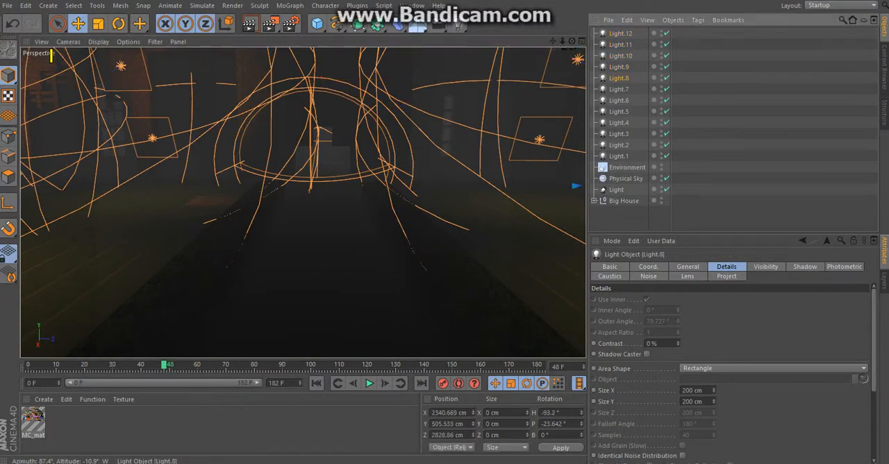
{"action": "left_click_drag", "start_coordinate": [577, 138], "coordinate": [211, 67], "text": "ctrl"}
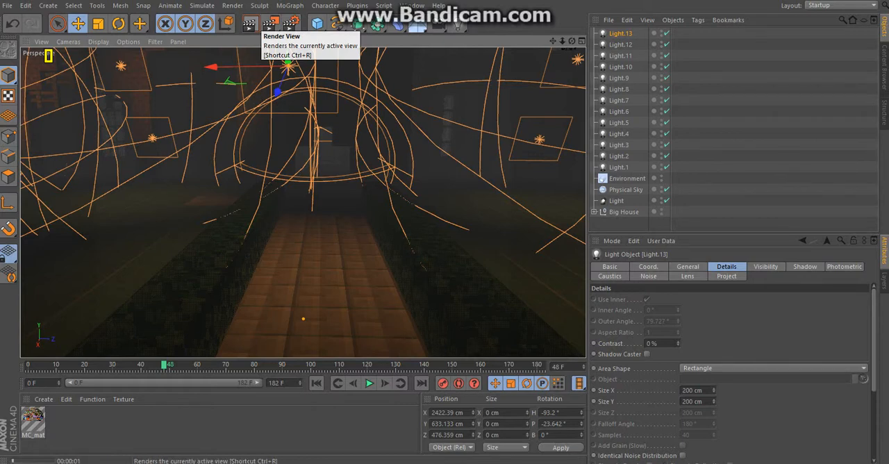
{"action": "left_click", "coordinate": [269, 25]}
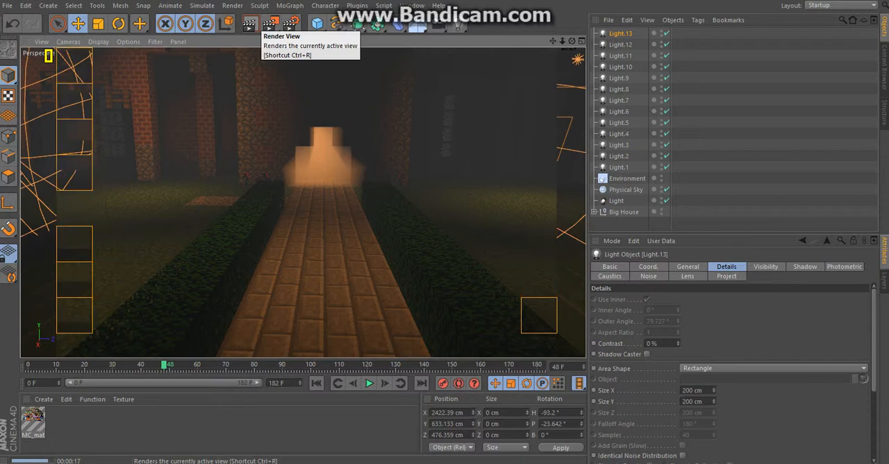
Step: Try a shorter visible beam on the entrance spot light and render a preview from the brick path
{"action": "left_click", "coordinate": [619, 168]}
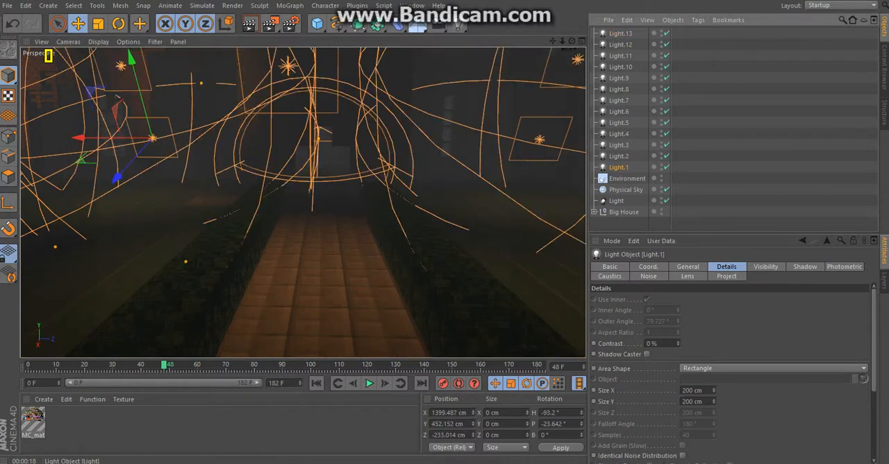
{"action": "left_click", "coordinate": [616, 201]}
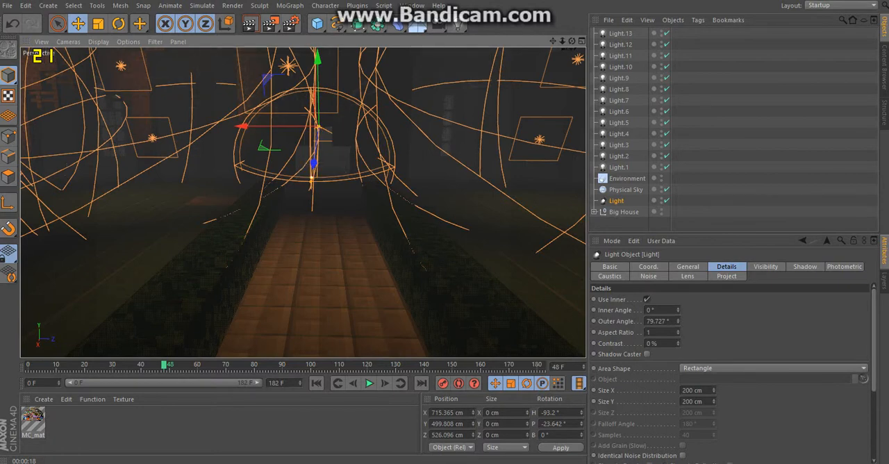
{"action": "left_click", "coordinate": [250, 24]}
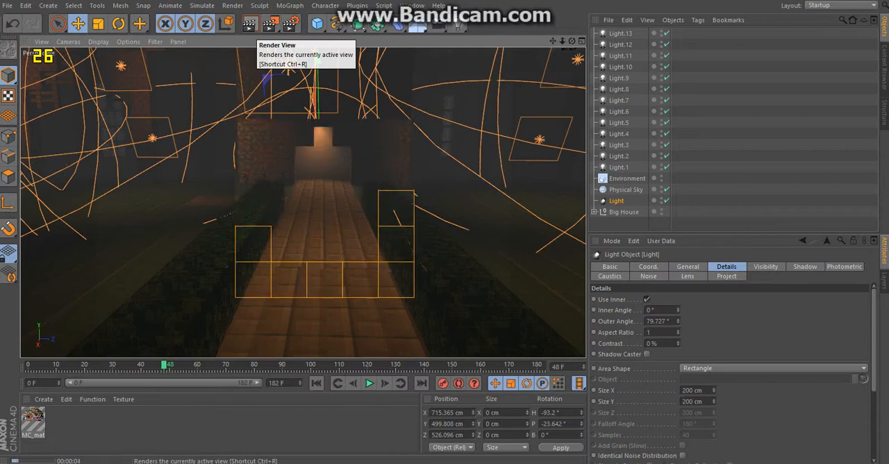
Step: Rotate the entrance spot light to about H -99.2°, P -28.9°, B -5.4°, shift it to about Z 615 cm, and render a preview
{"action": "scroll", "coordinate": [324, 143], "scroll_direction": "up", "scroll_amount": 2}
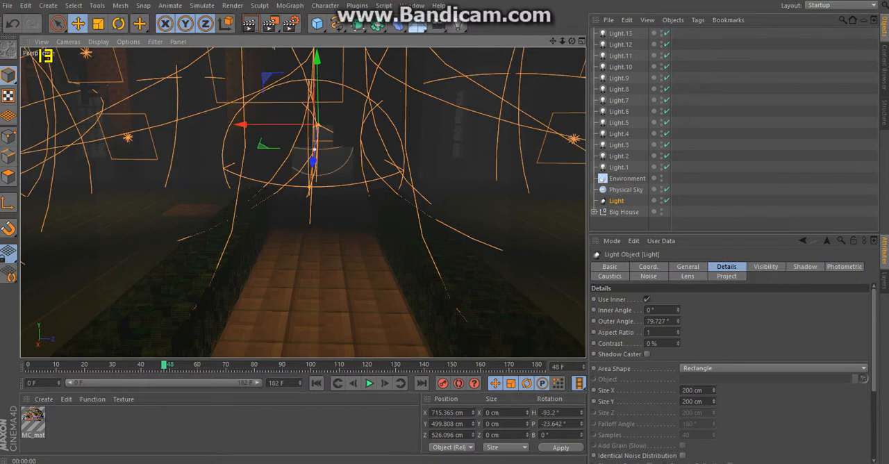
{"action": "left_click", "coordinate": [118, 23]}
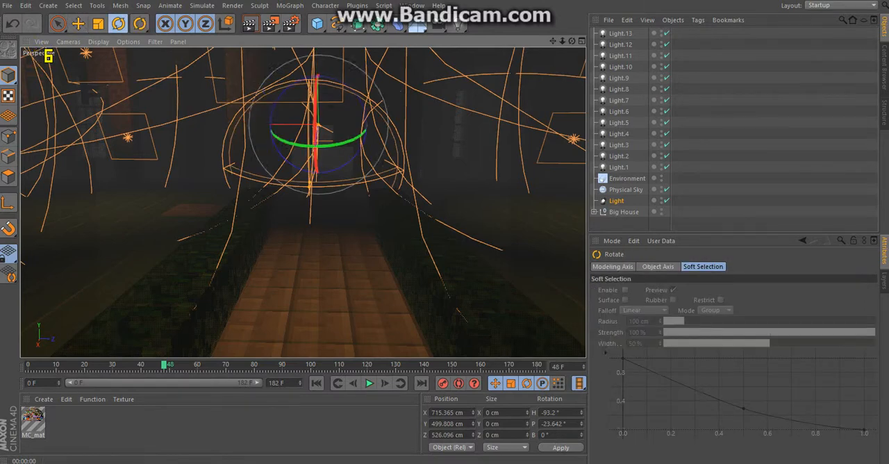
{"action": "left_click_drag", "start_coordinate": [364, 136], "coordinate": [329, 139]}
{"action": "left_click", "coordinate": [78, 24]}
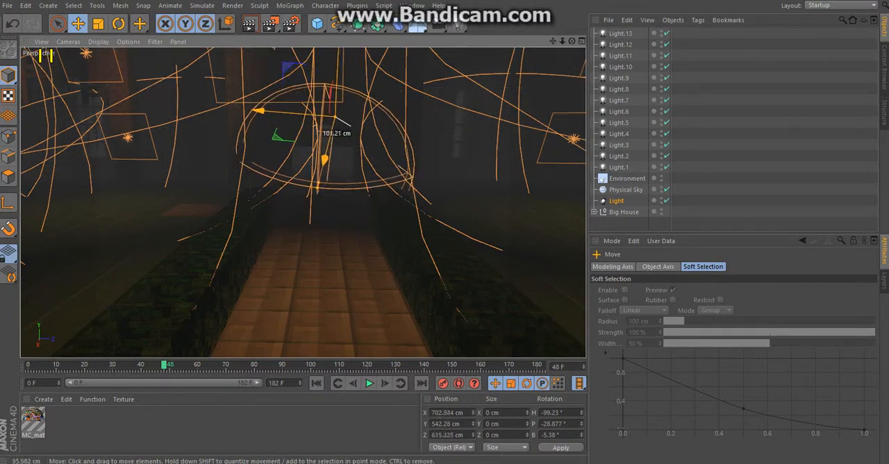
{"action": "left_click", "coordinate": [249, 24]}
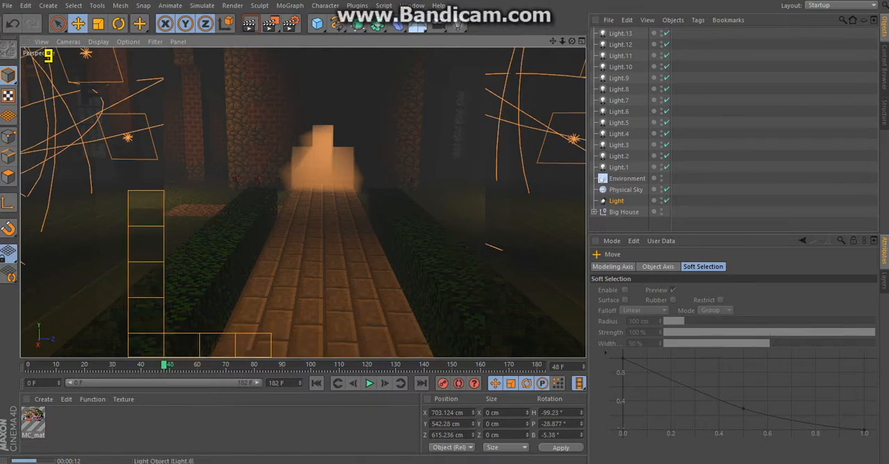
Step: Delete the original spot light at the house entrance
{"action": "left_click_drag", "start_coordinate": [301, 201], "coordinate": [522, 138], "text": "alt"}
{"action": "key", "text": "Delete"}
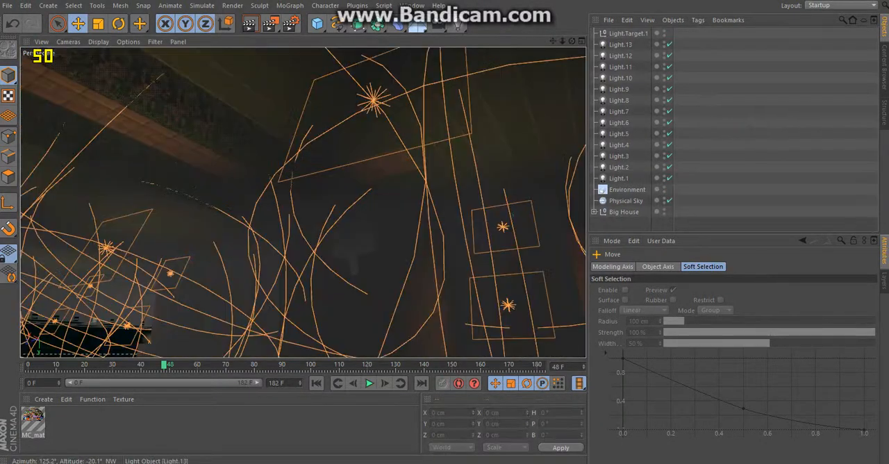
{"action": "left_click_drag", "start_coordinate": [572, 41], "coordinate": [303, 202]}
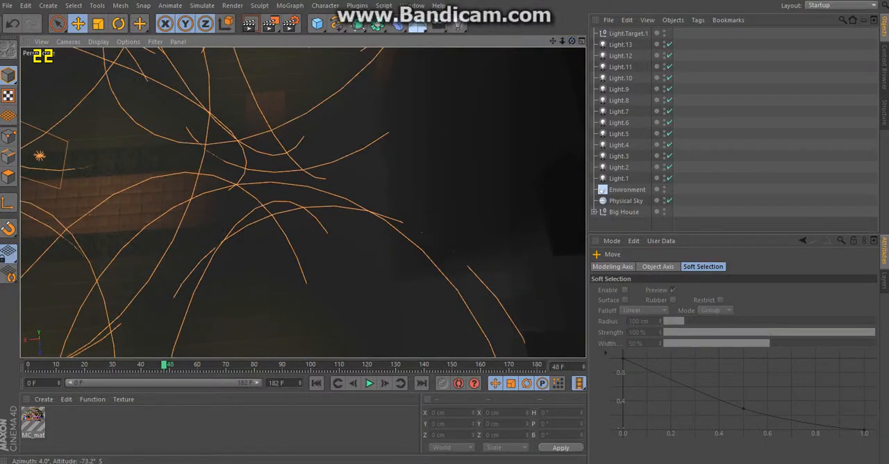